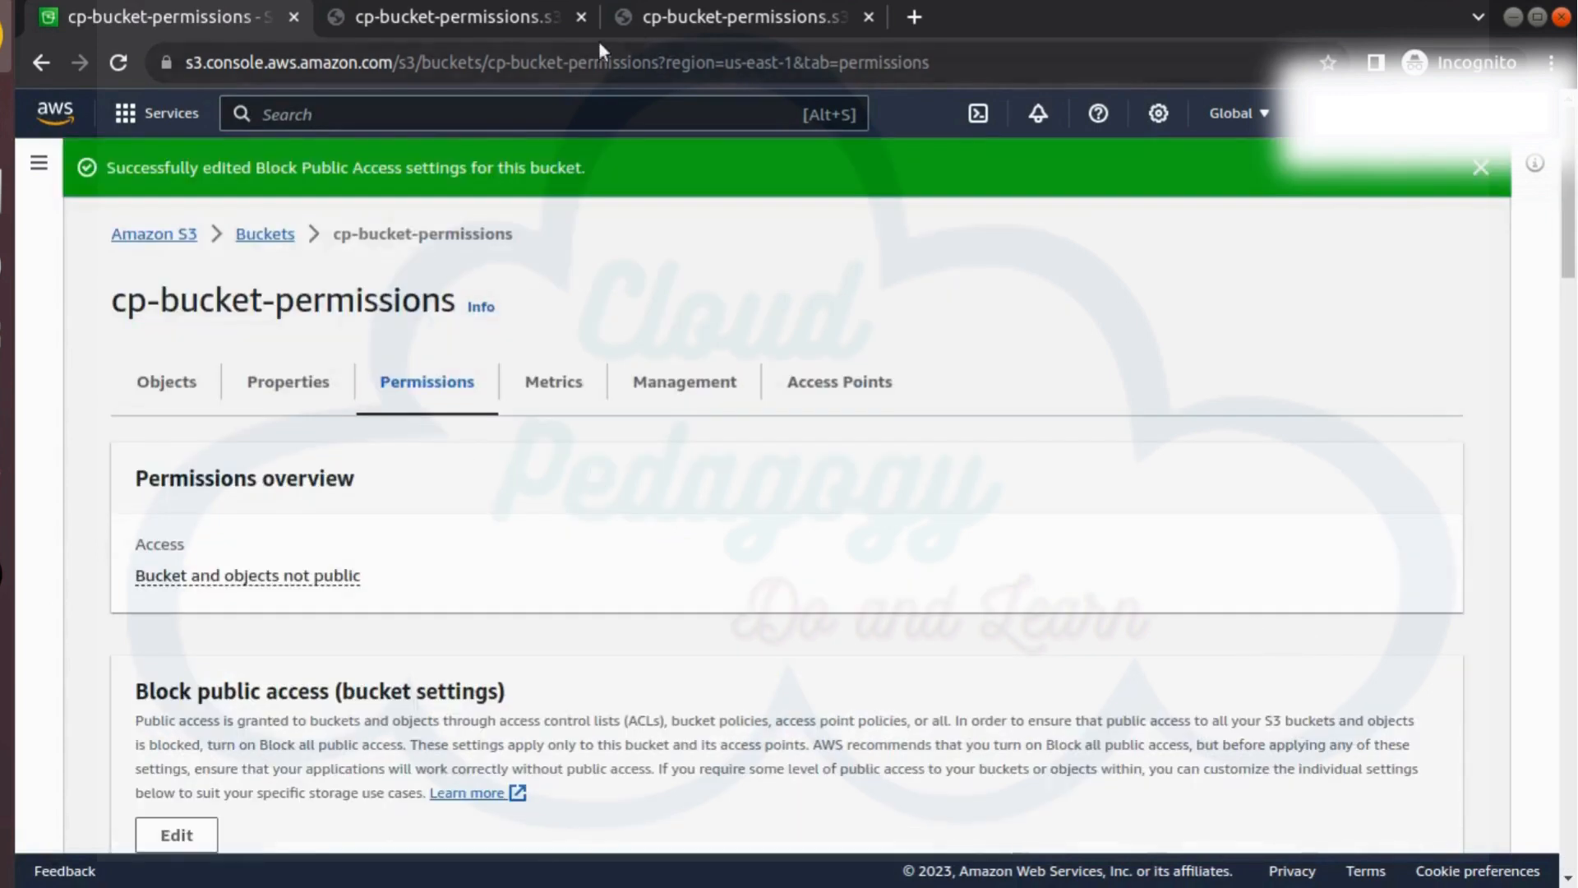
Reload the open Student1.jpeg and Student2.jpeg object URLs to check whether both images are publicly accessible.
left_click(498, 24)
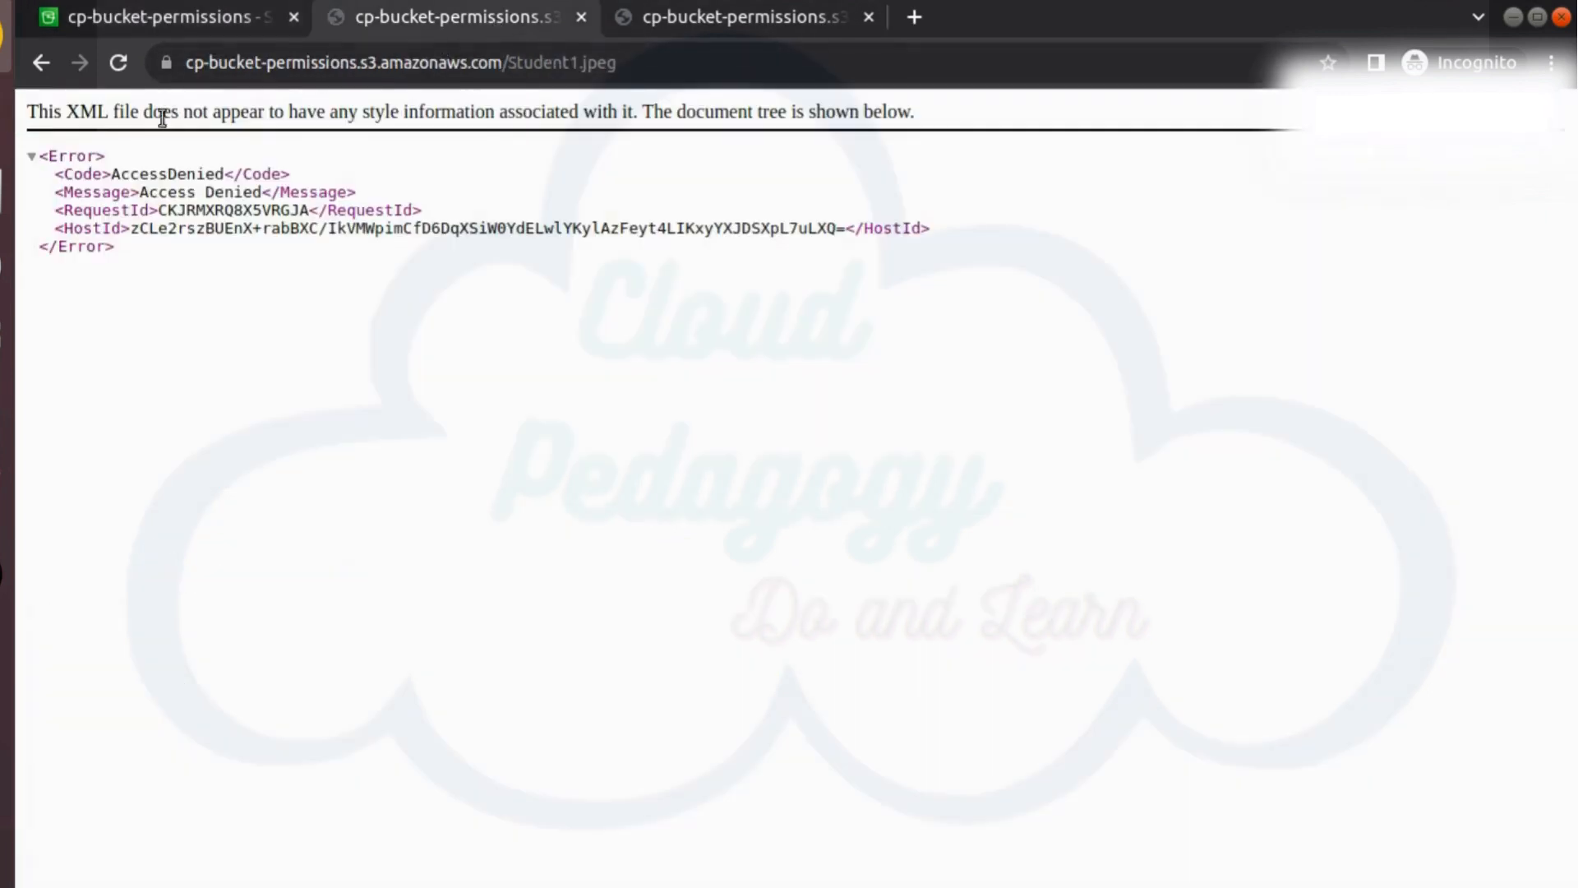
left_click(124, 63)
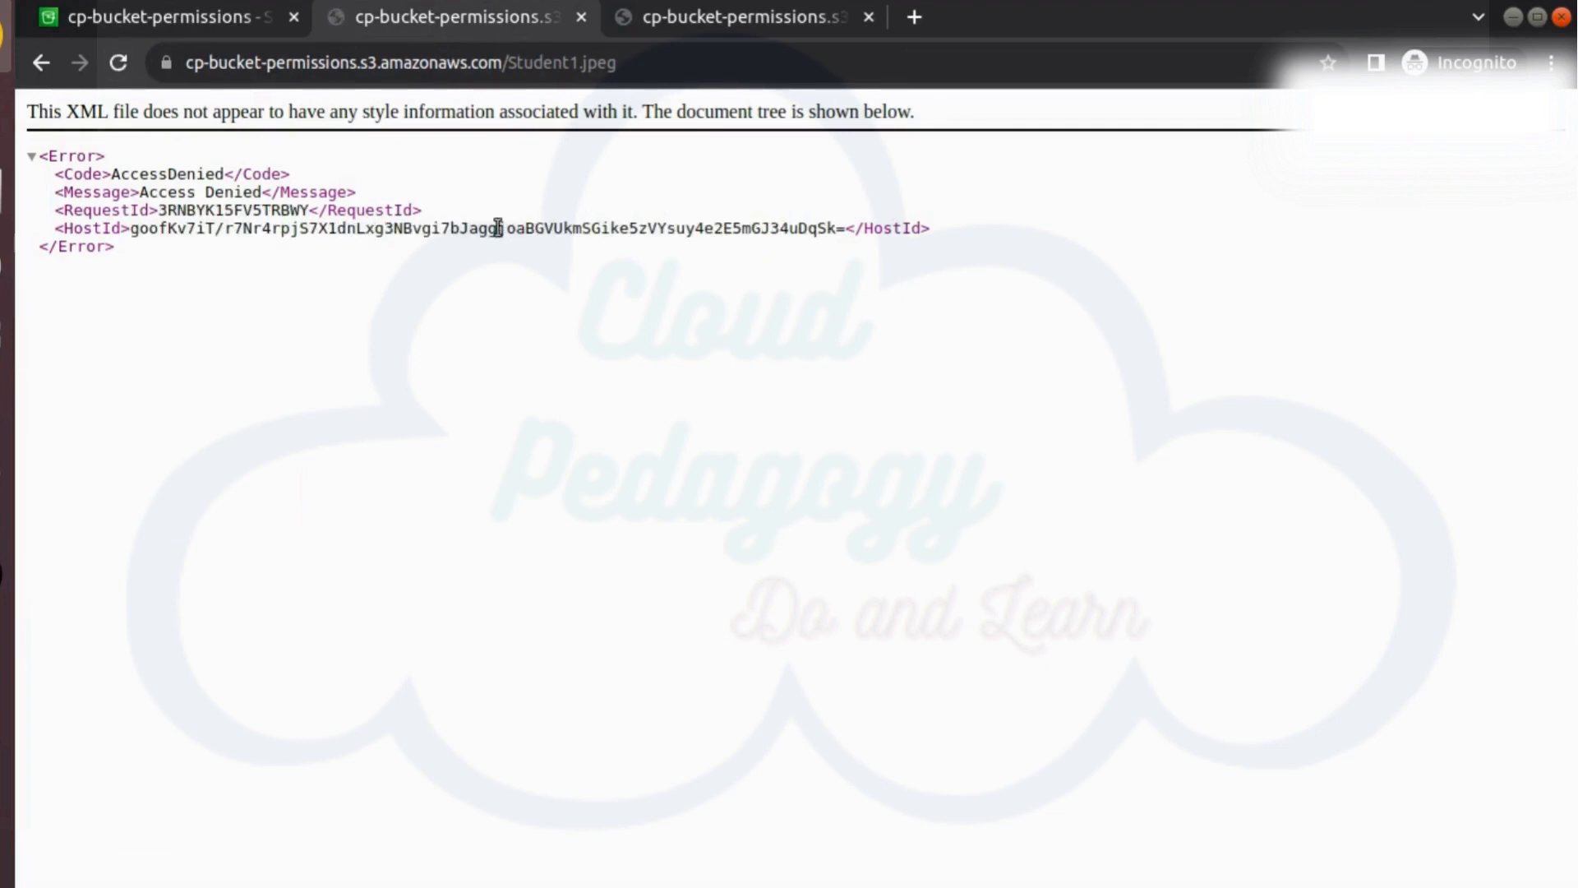
left_click(719, 14)
left_click(120, 65)
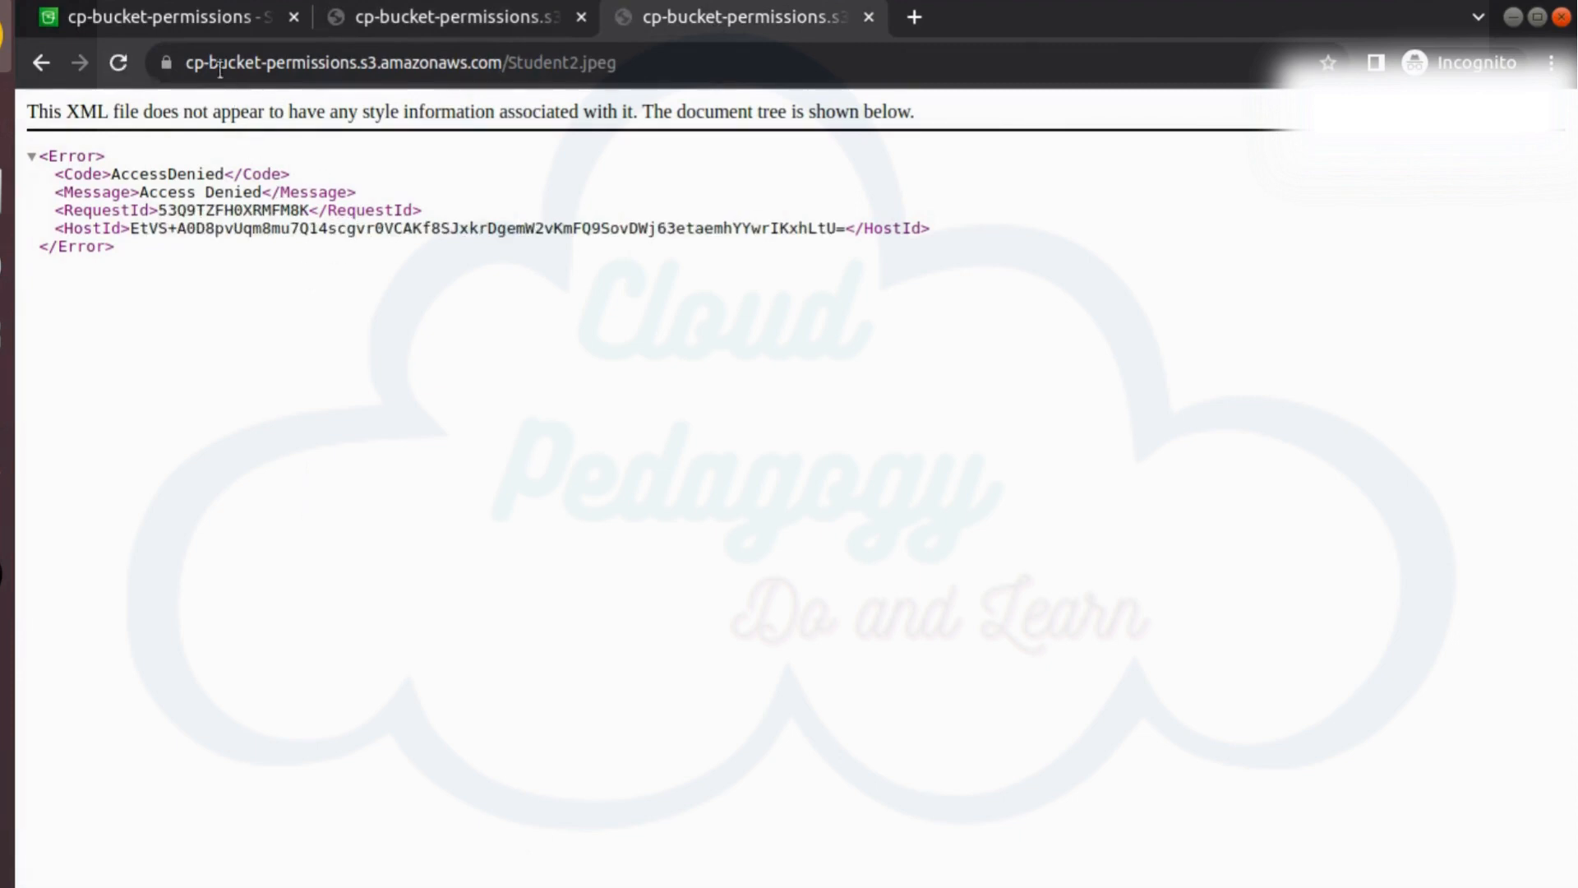
Enable ACLs in the bucket's Object Ownership settings with Bucket owner preferred, acknowledge that ACLs will be restored, and save.
left_click(204, 23)
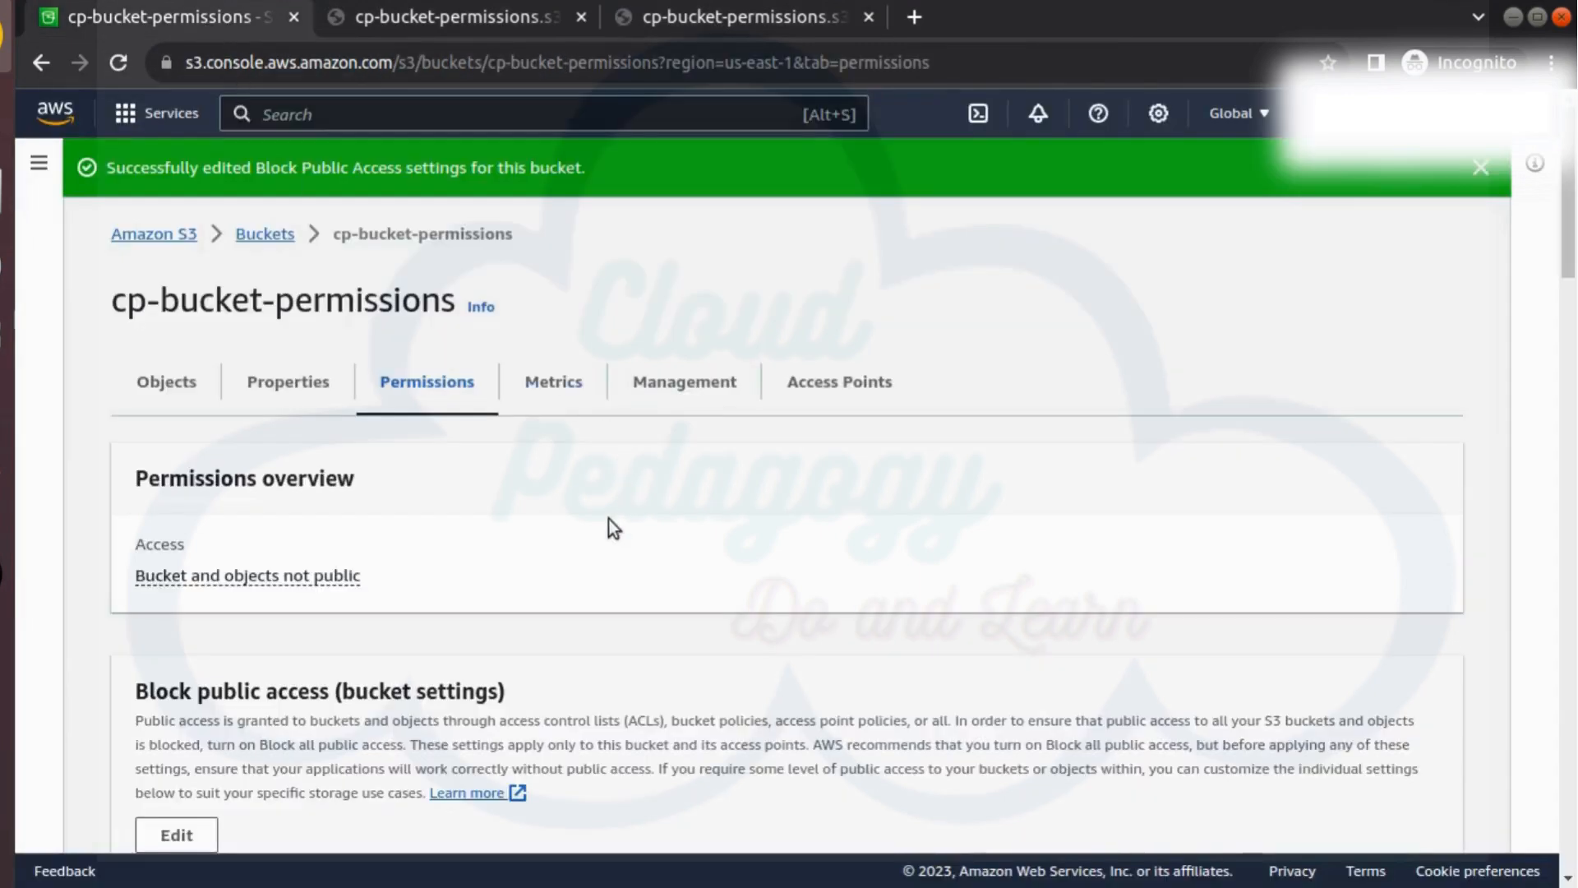
scroll(609, 521, "down", 9)
scroll(611, 523, "down", 8)
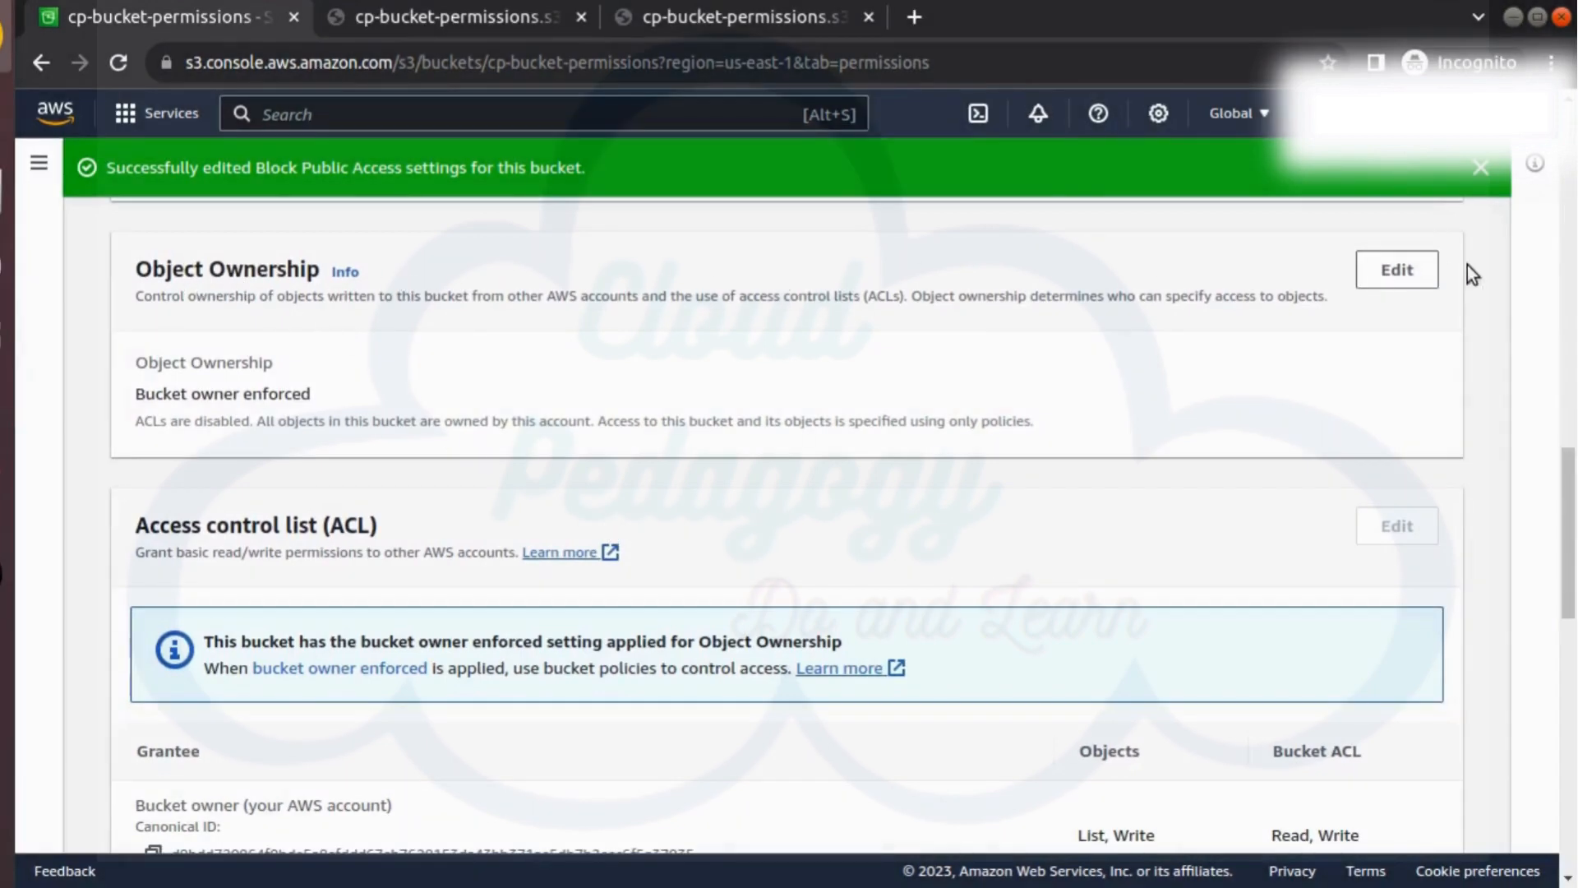
left_click(1398, 271)
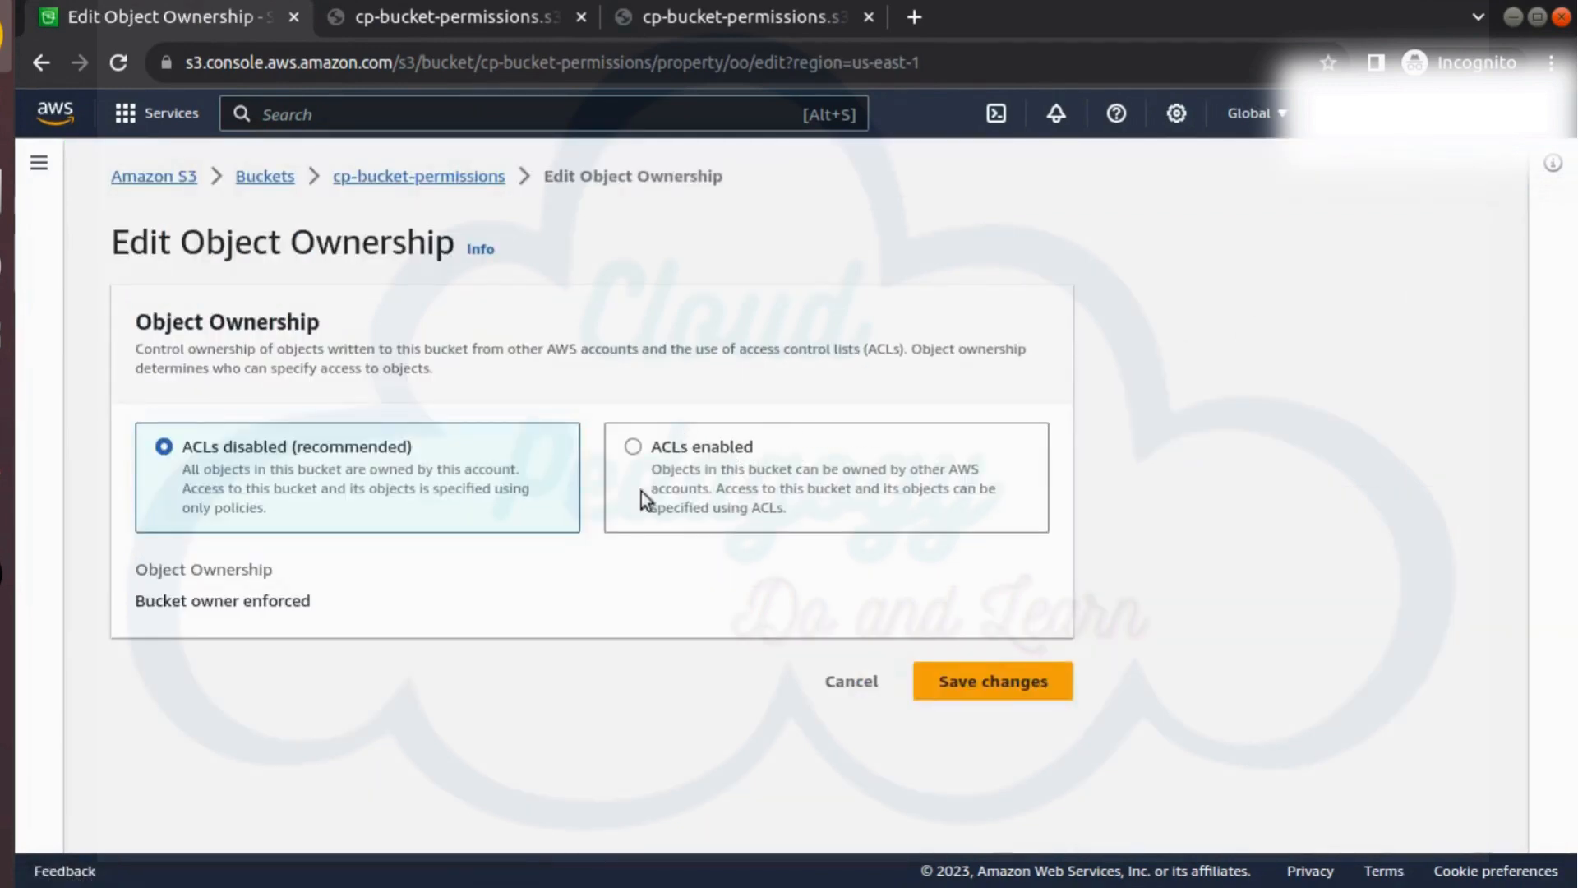
left_click(684, 453)
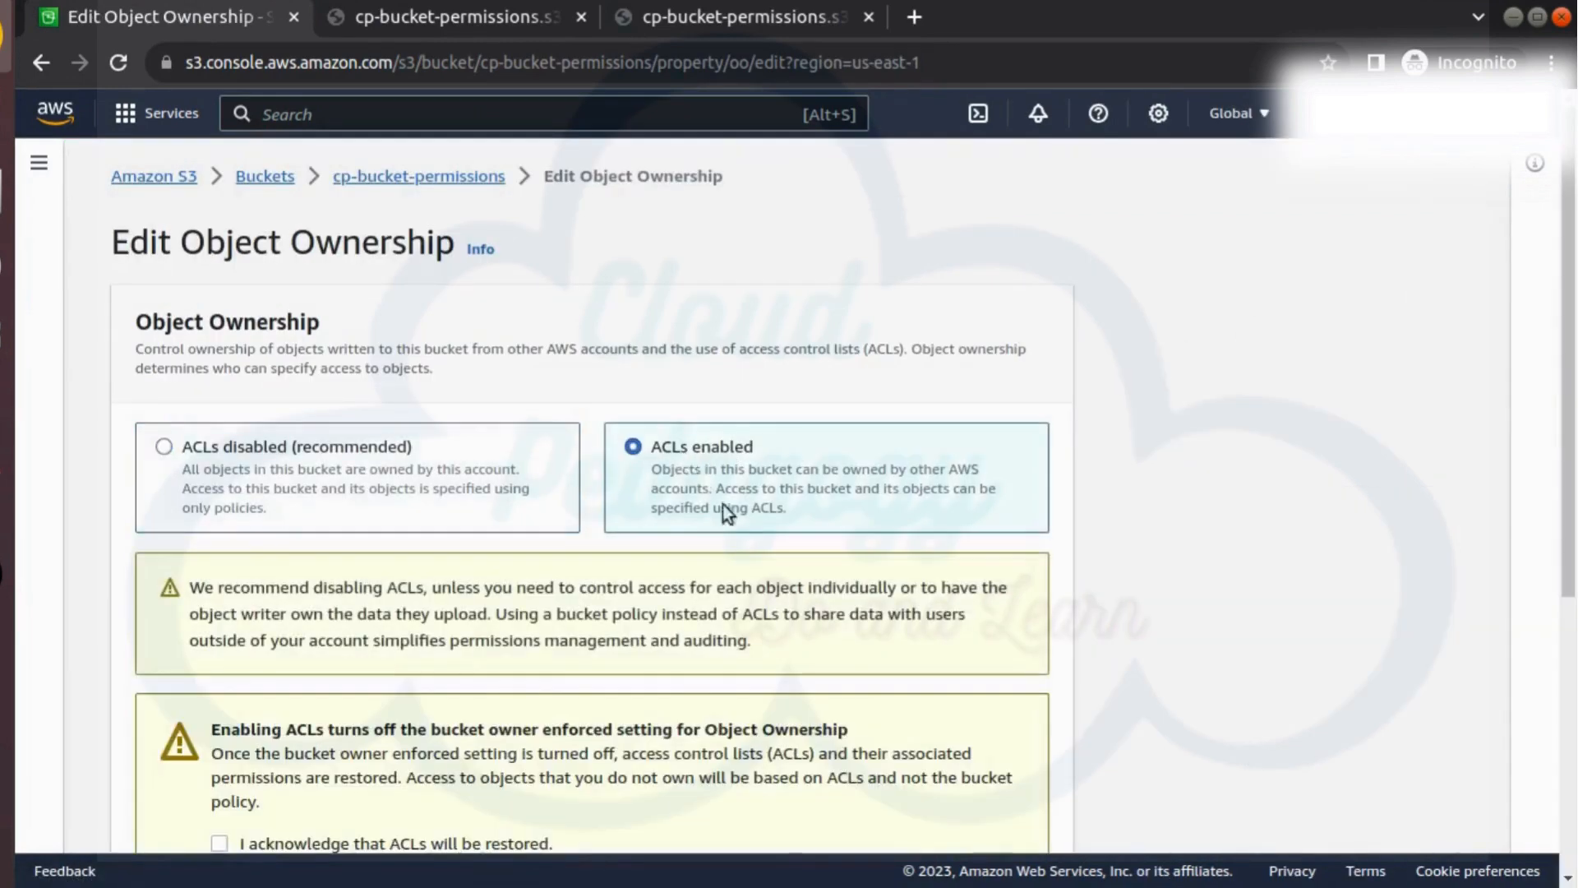
scroll(731, 534, "down", 3)
scroll(684, 598, "down", 2)
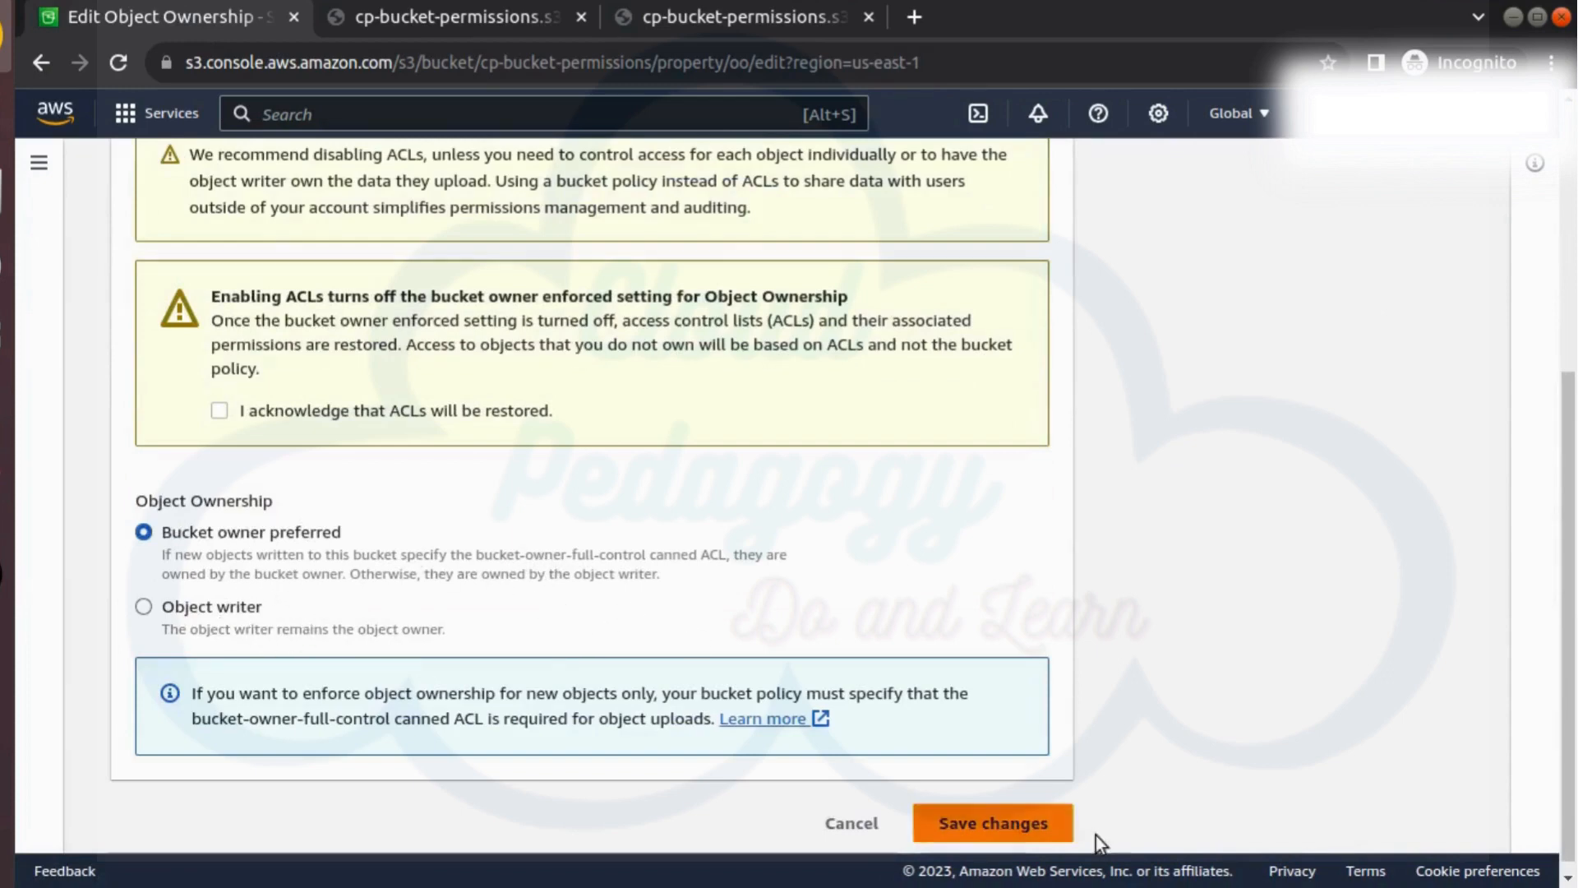
left_click(1039, 831)
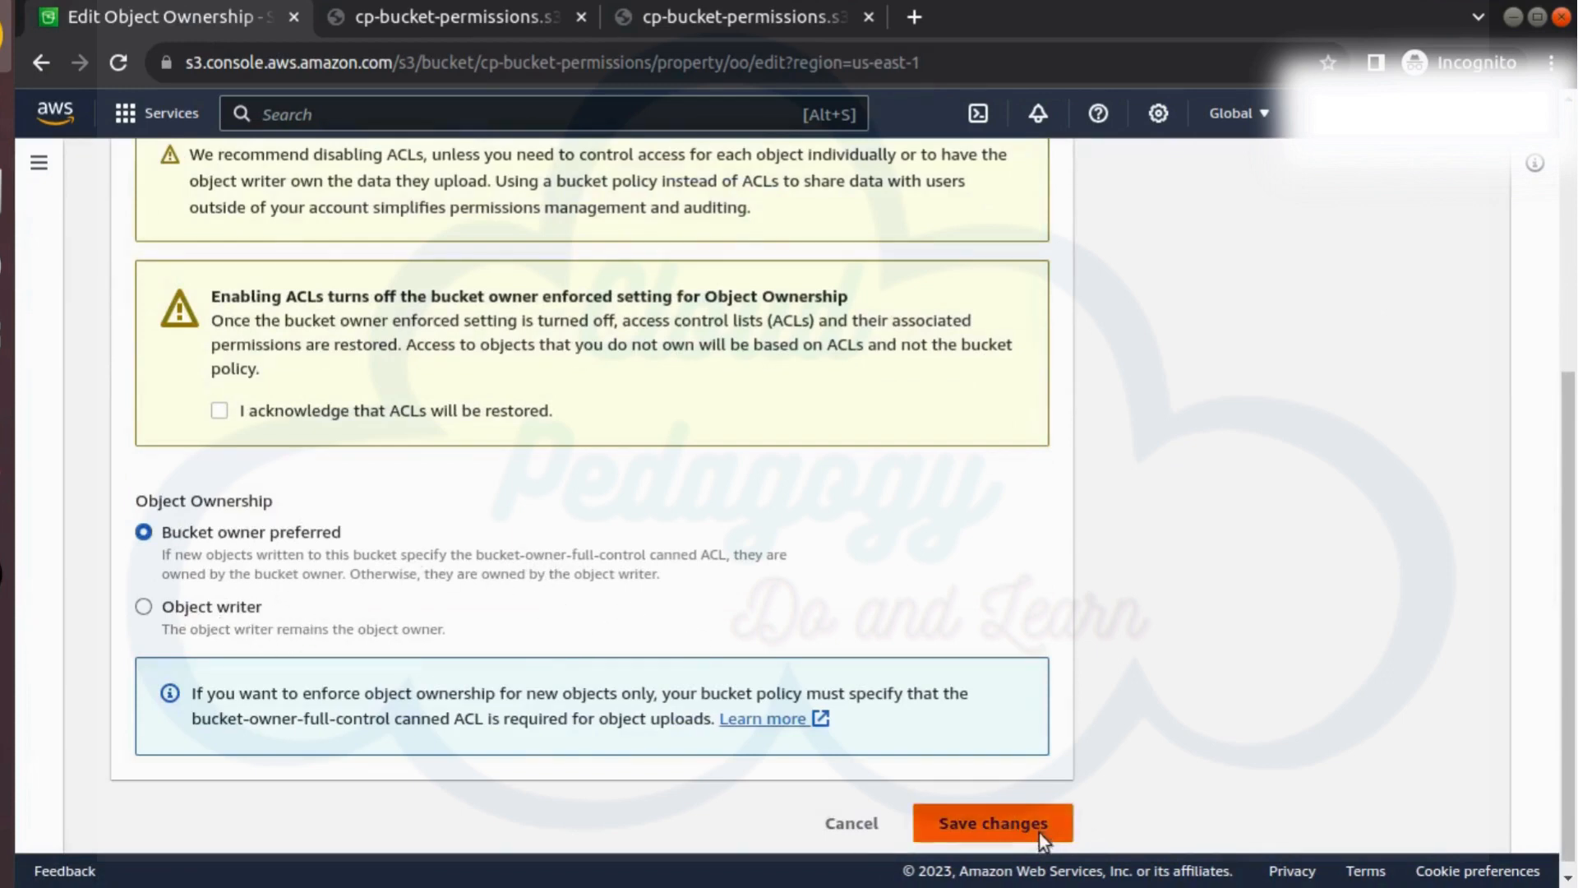
left_click(349, 418)
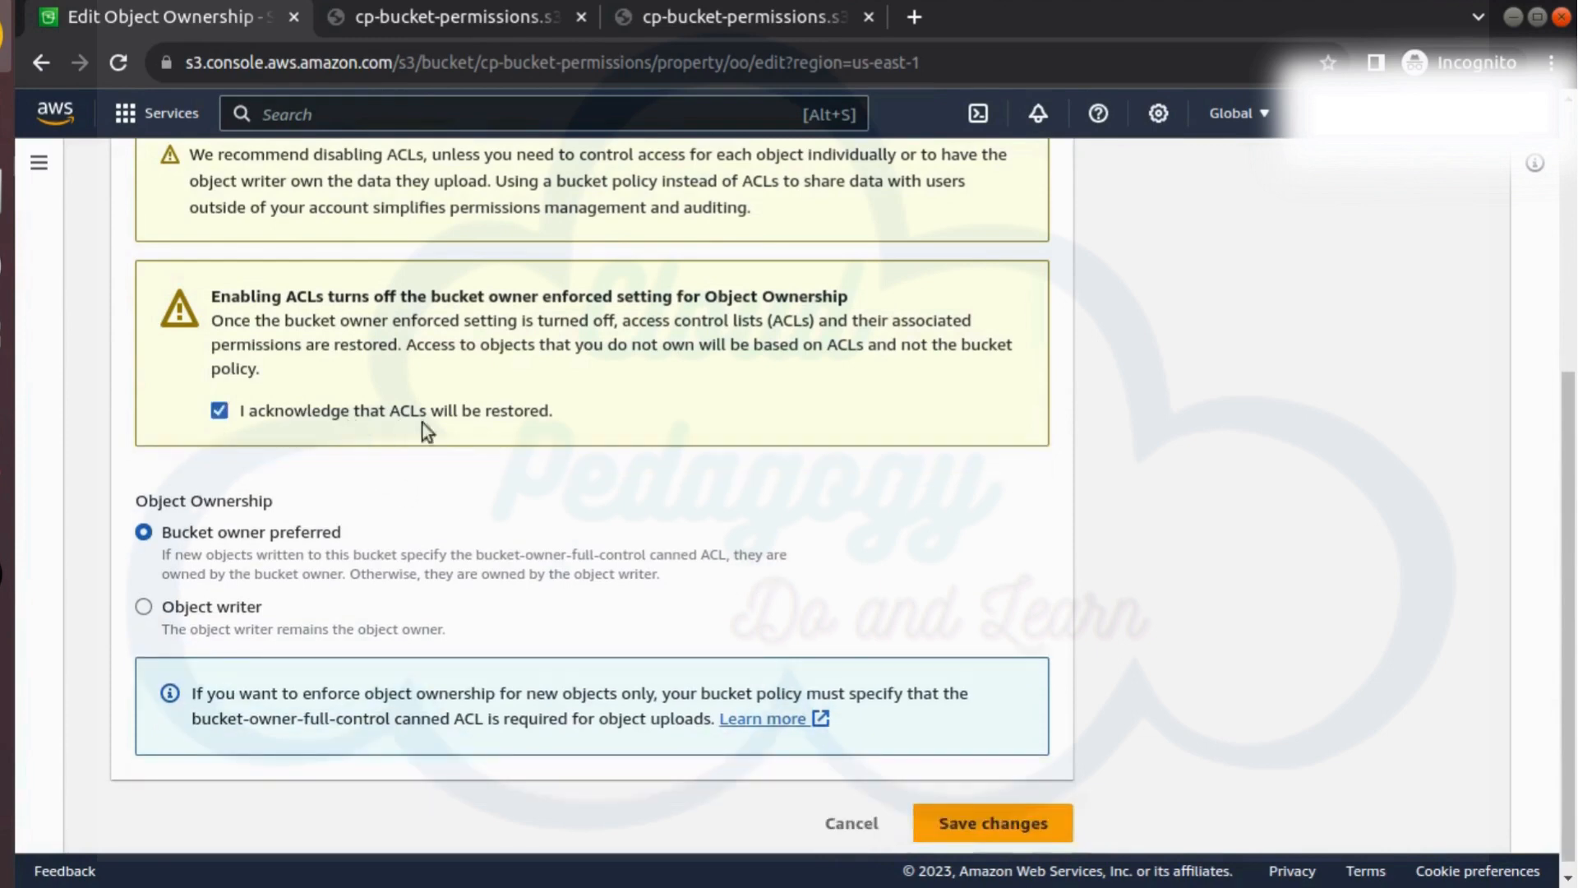
left_click(997, 825)
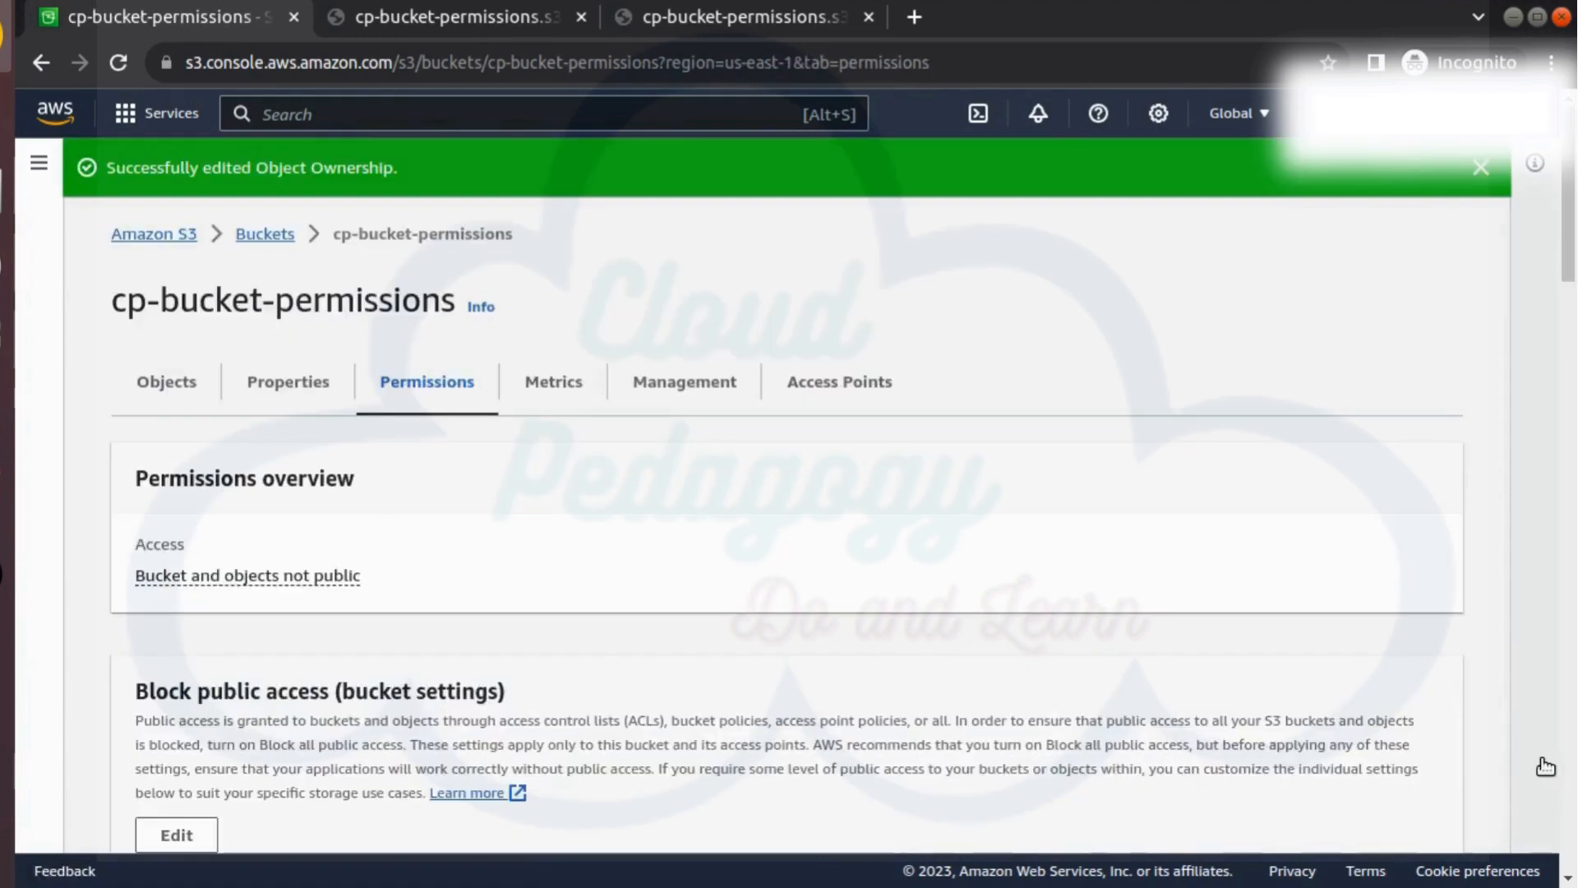
Reload both student image URLs to test public access with ACLs enabled on the bucket.
left_click(466, 15)
left_click(117, 64)
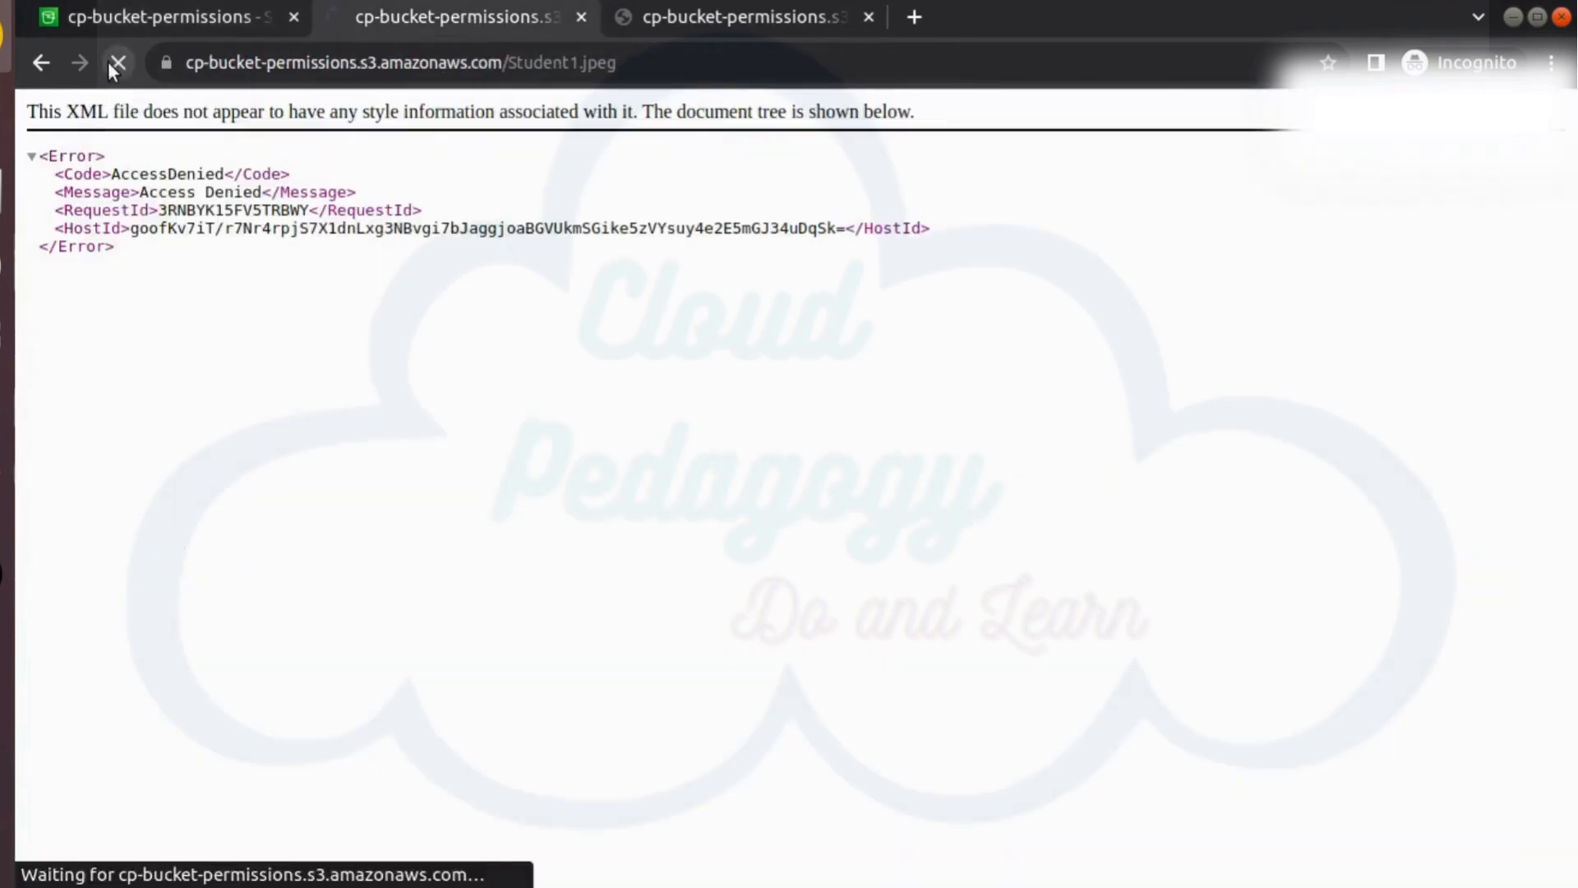
left_click(118, 64)
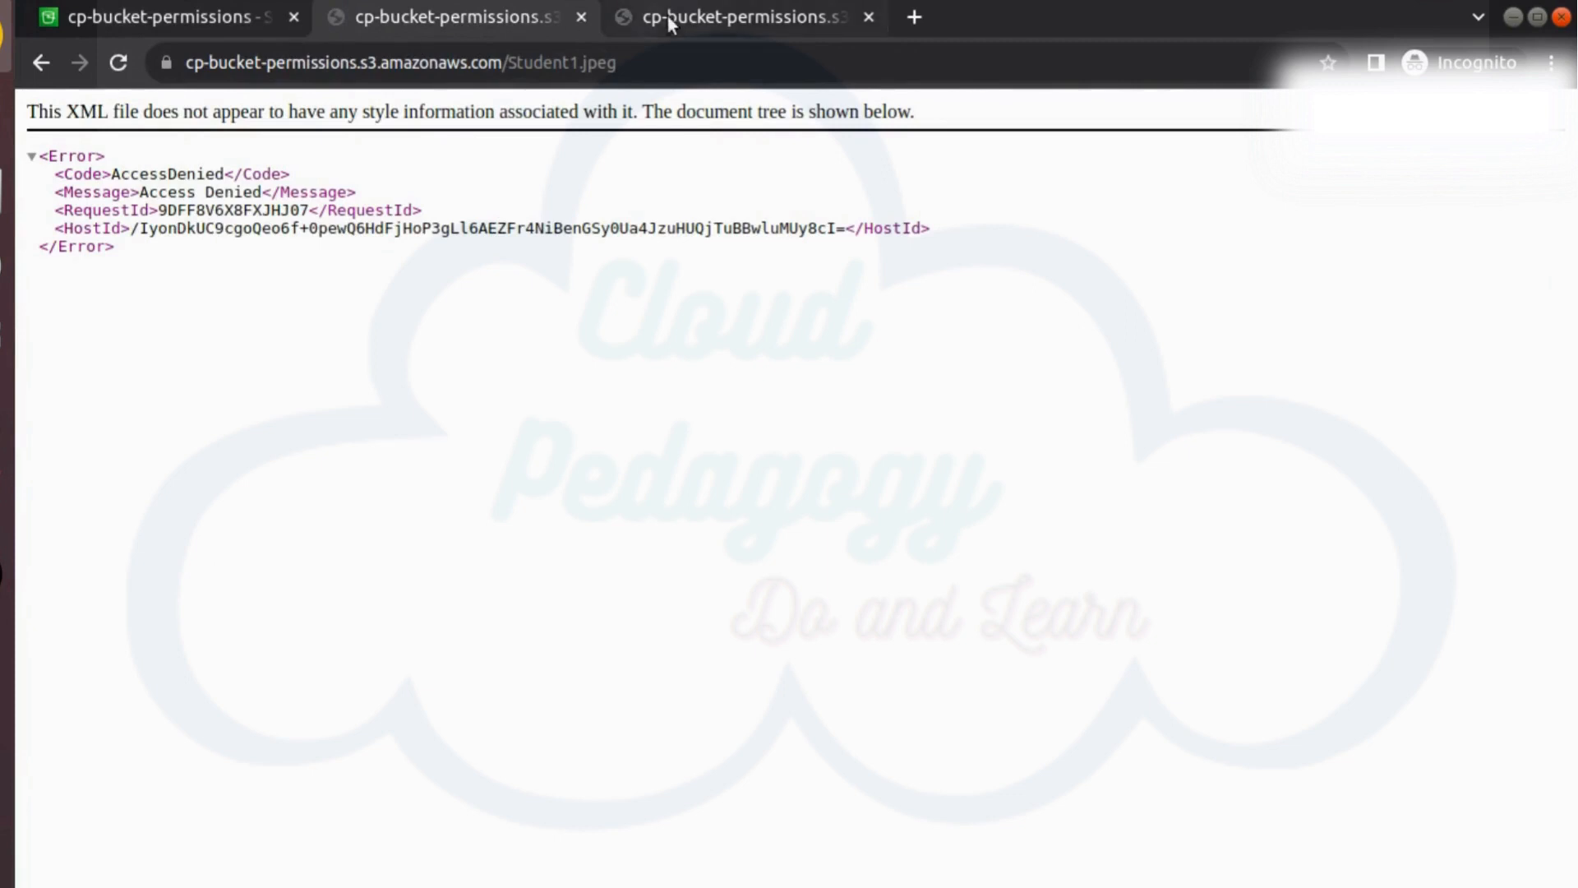
left_click(667, 15)
left_click(116, 63)
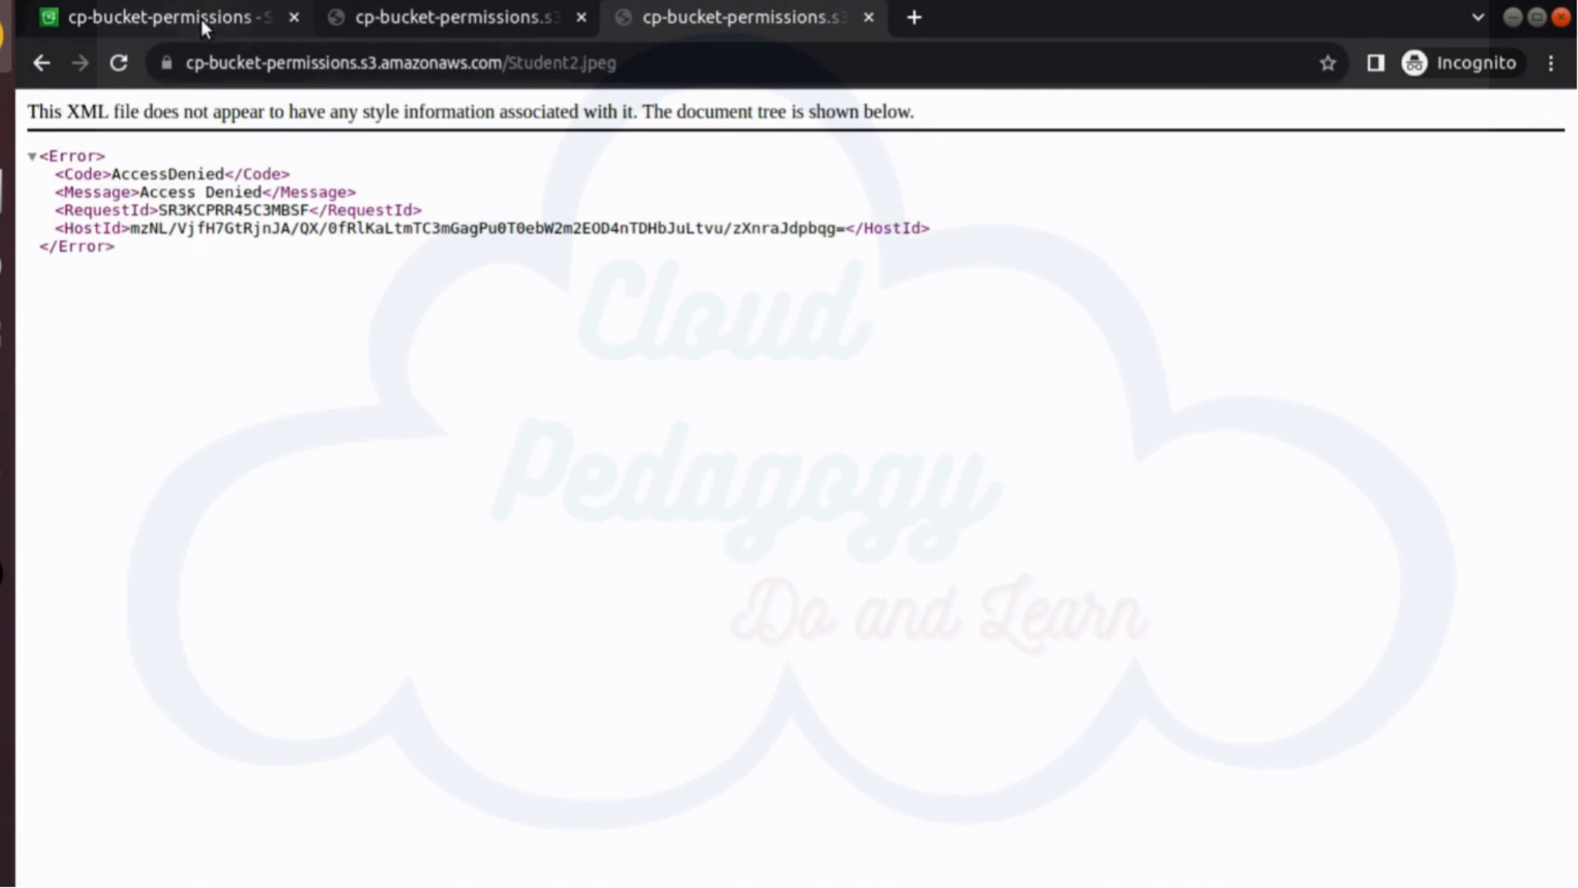
Make the Student1.jpeg object in cp-bucket-permissions public using ACL and close the status page.
left_click(200, 18)
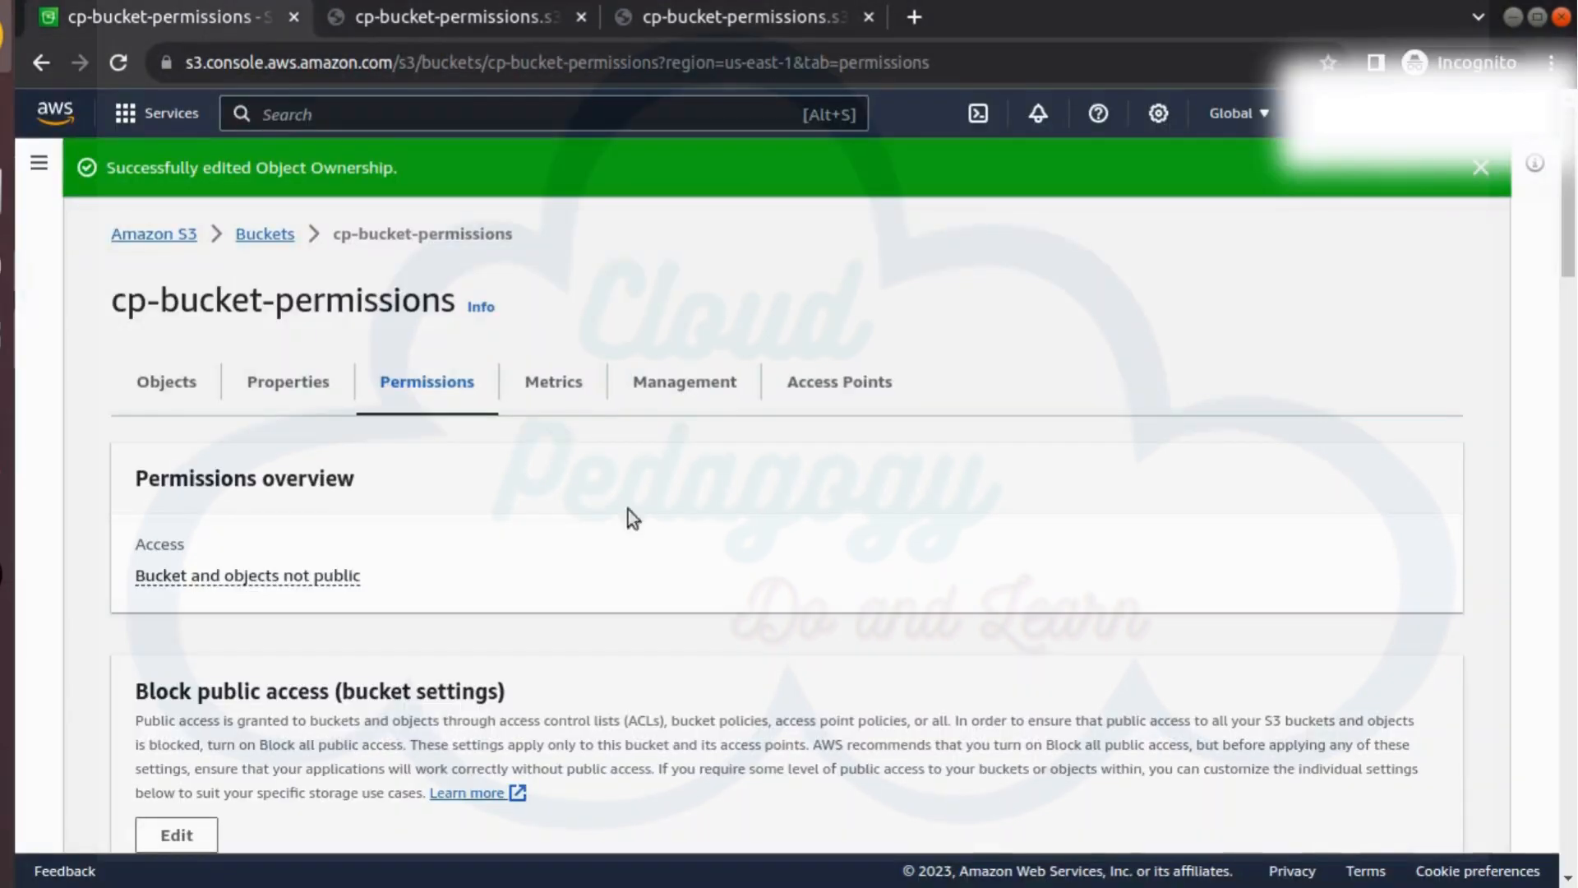
left_click(164, 385)
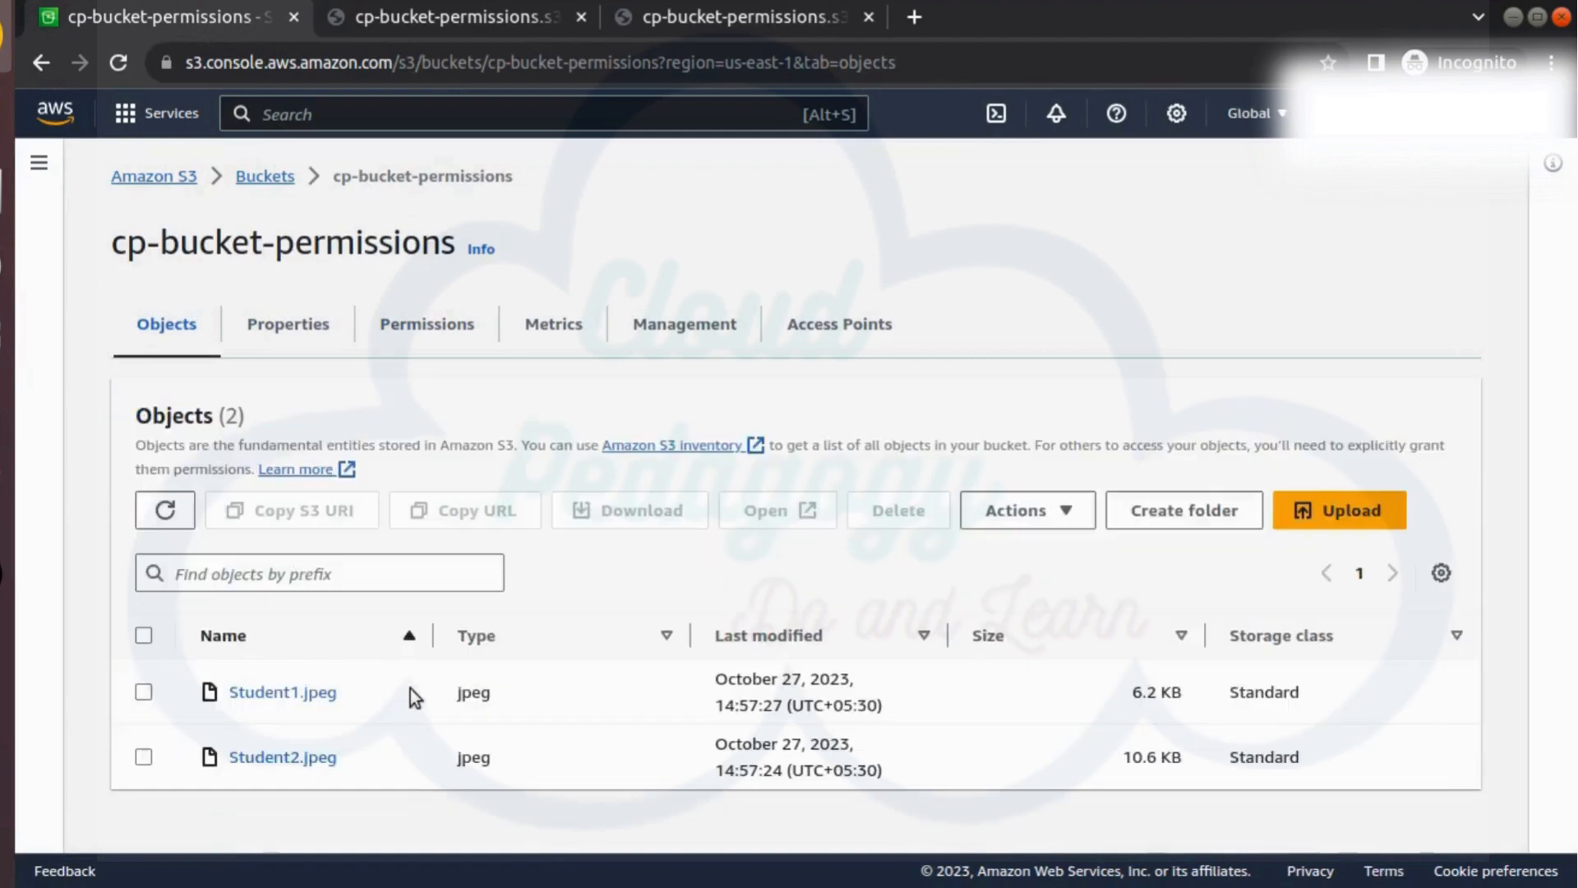
left_click(270, 692)
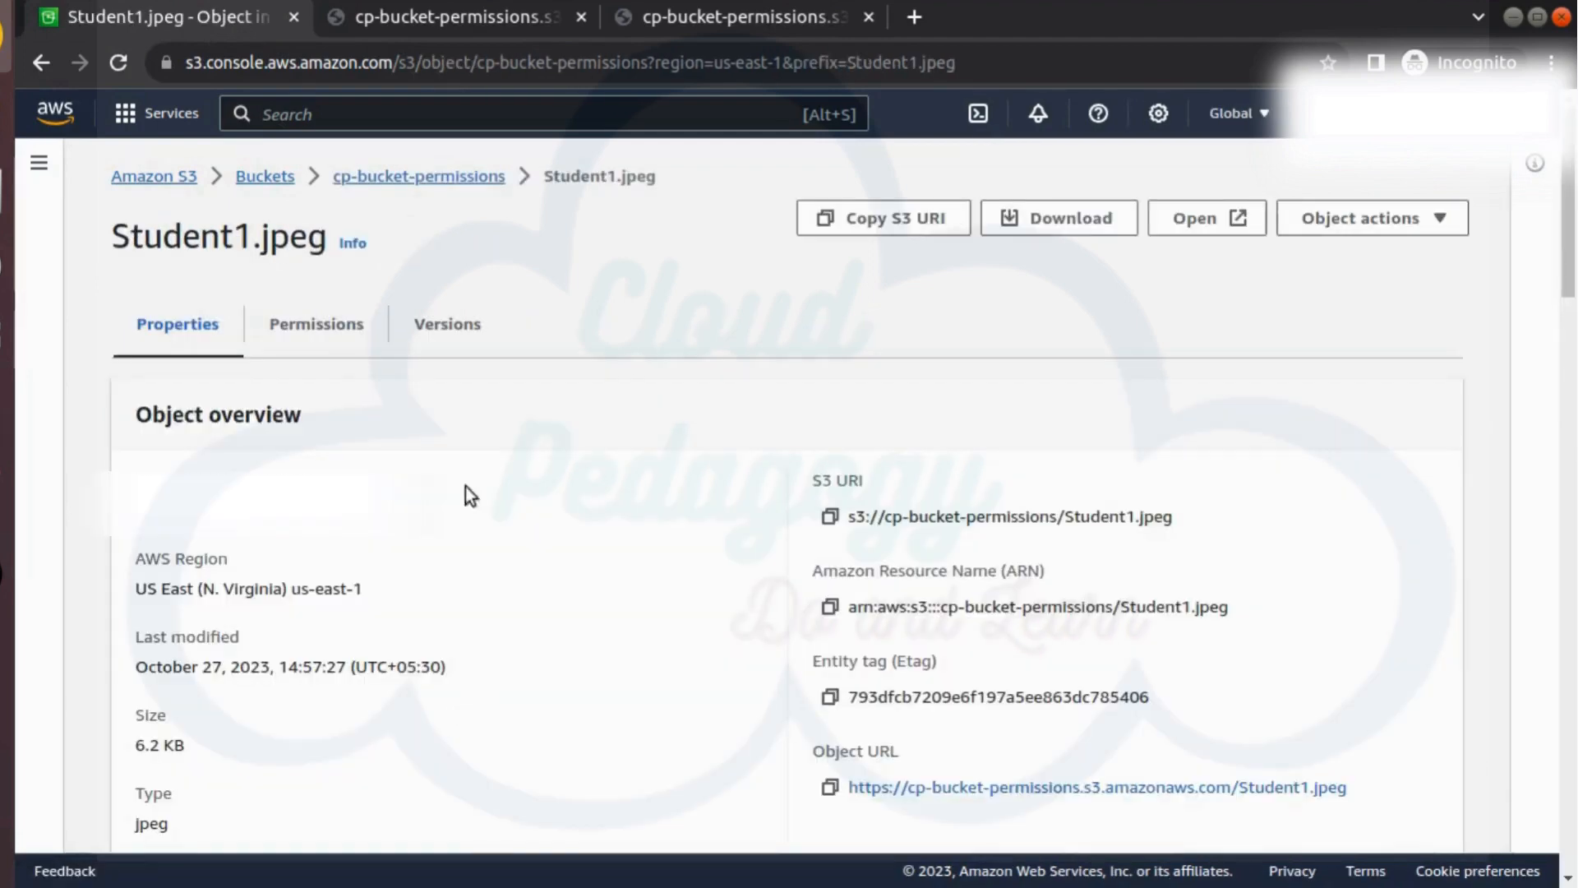
left_click(298, 324)
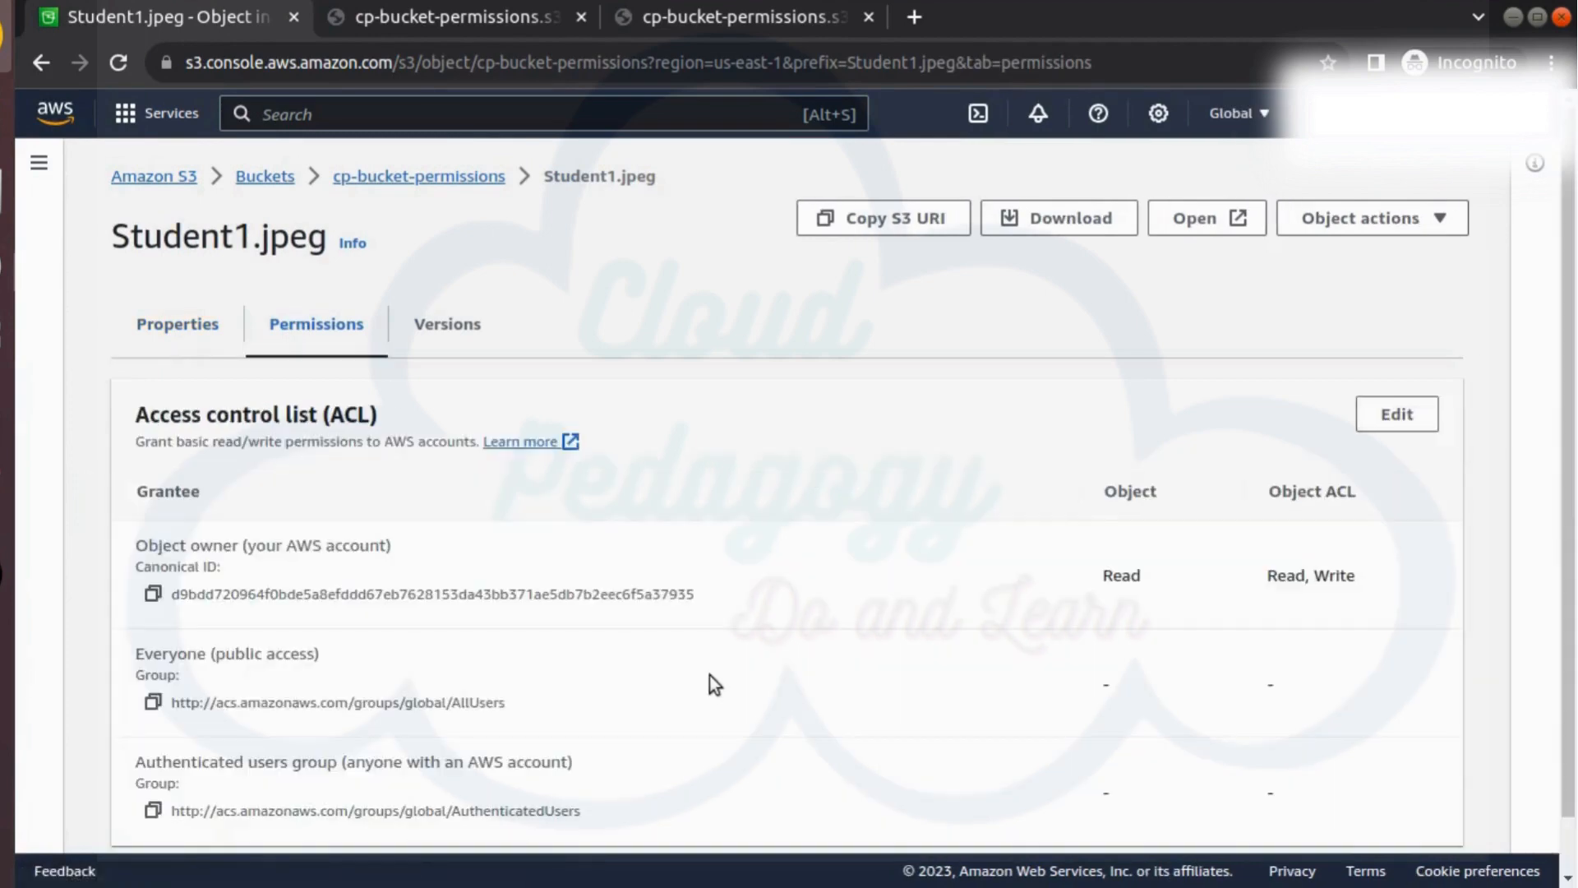
scroll(713, 683, "down", 1)
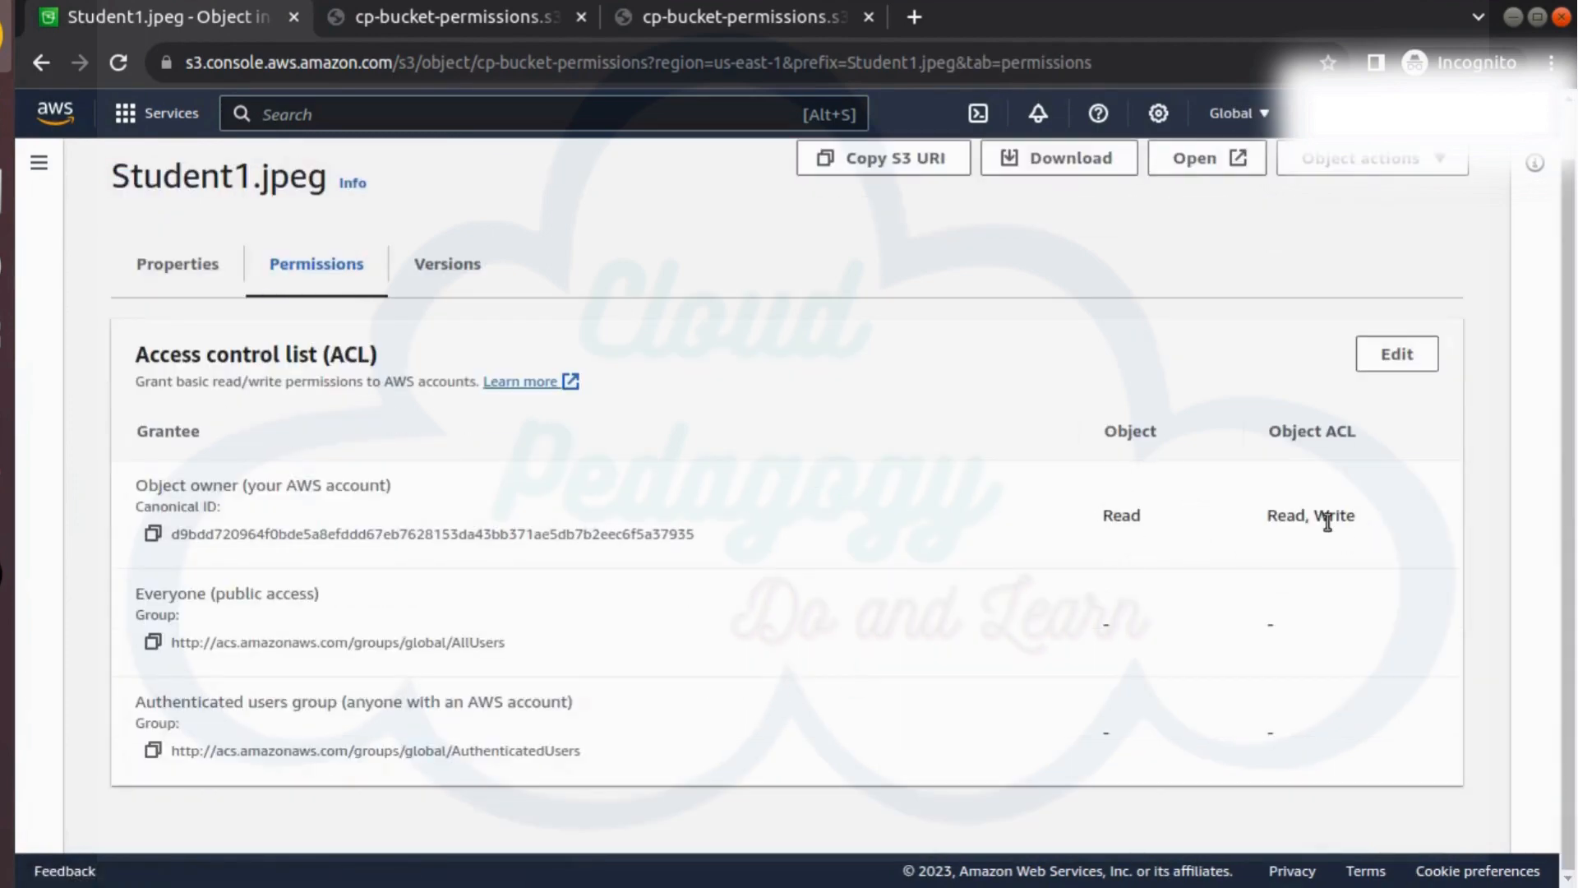
scroll(1127, 344, "up", 1)
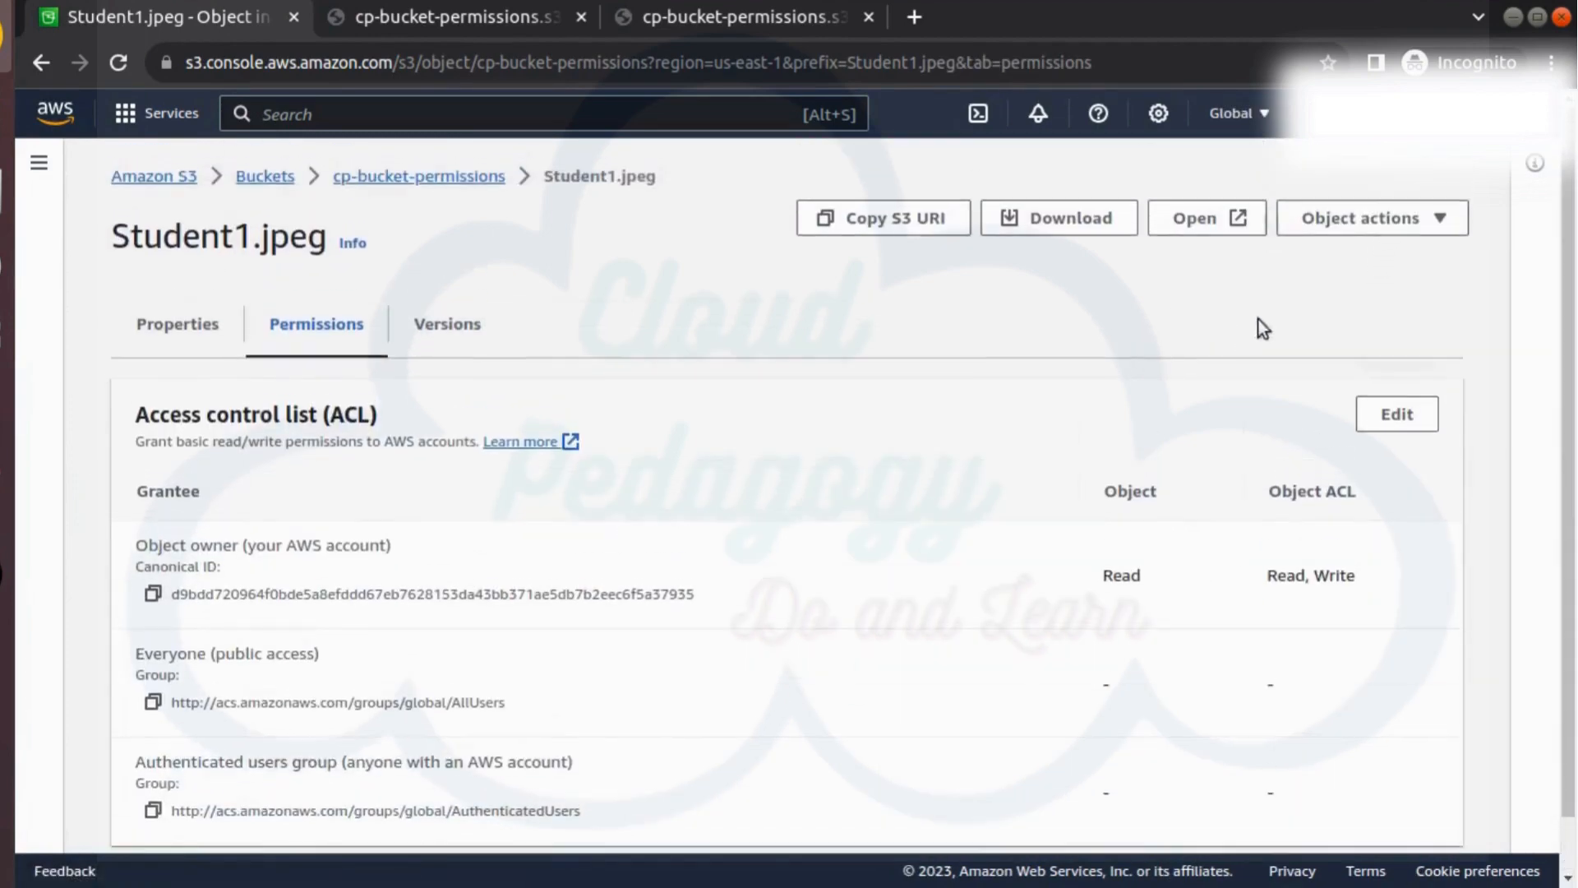
left_click(1397, 220)
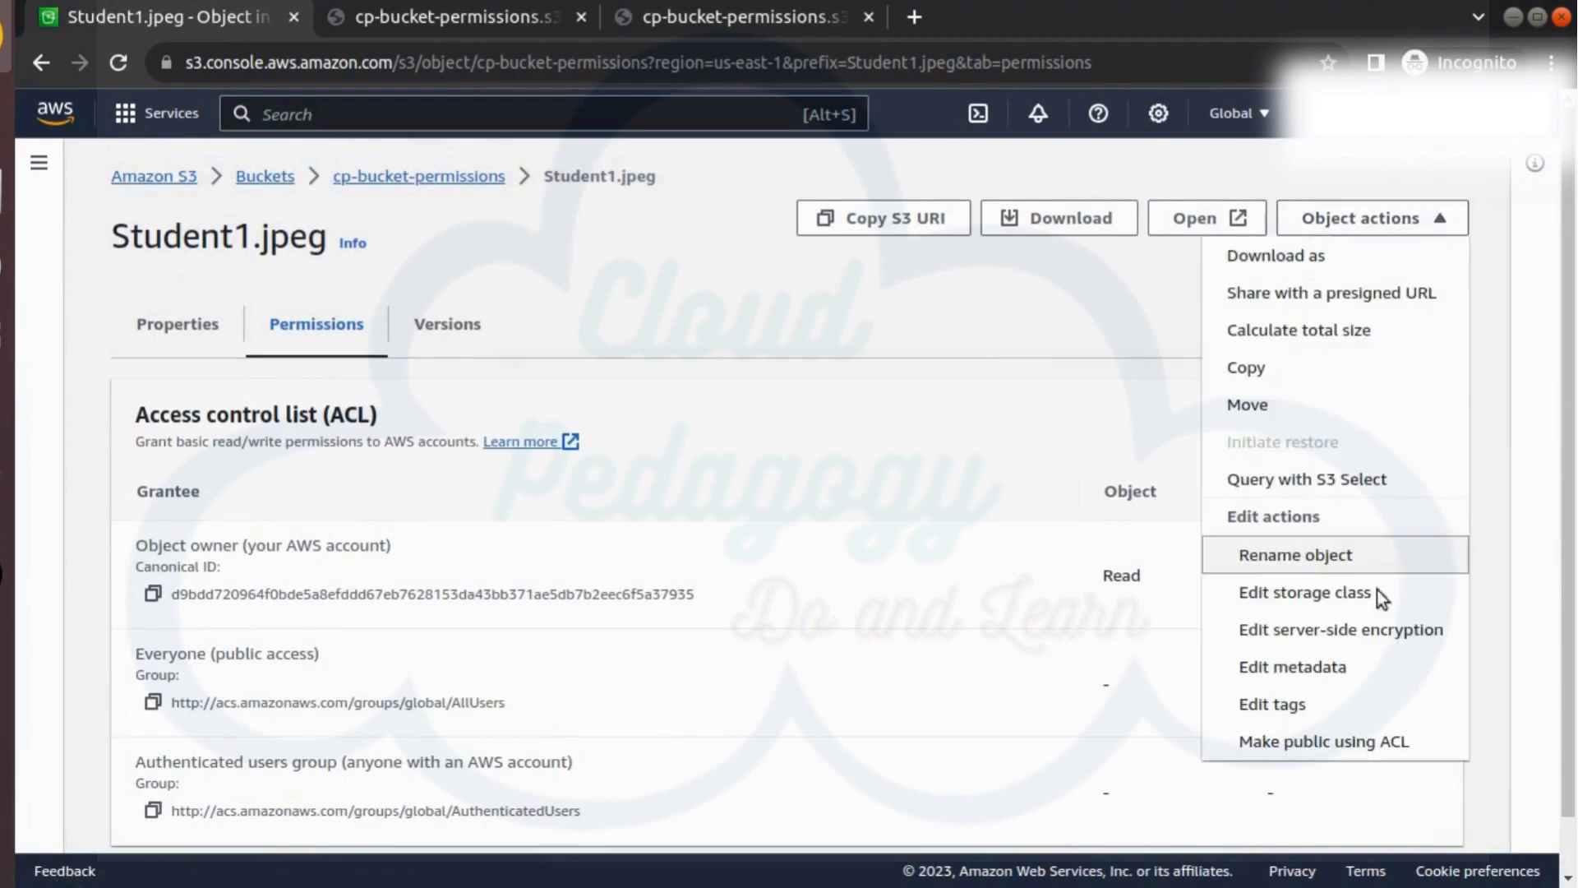
left_click(1337, 750)
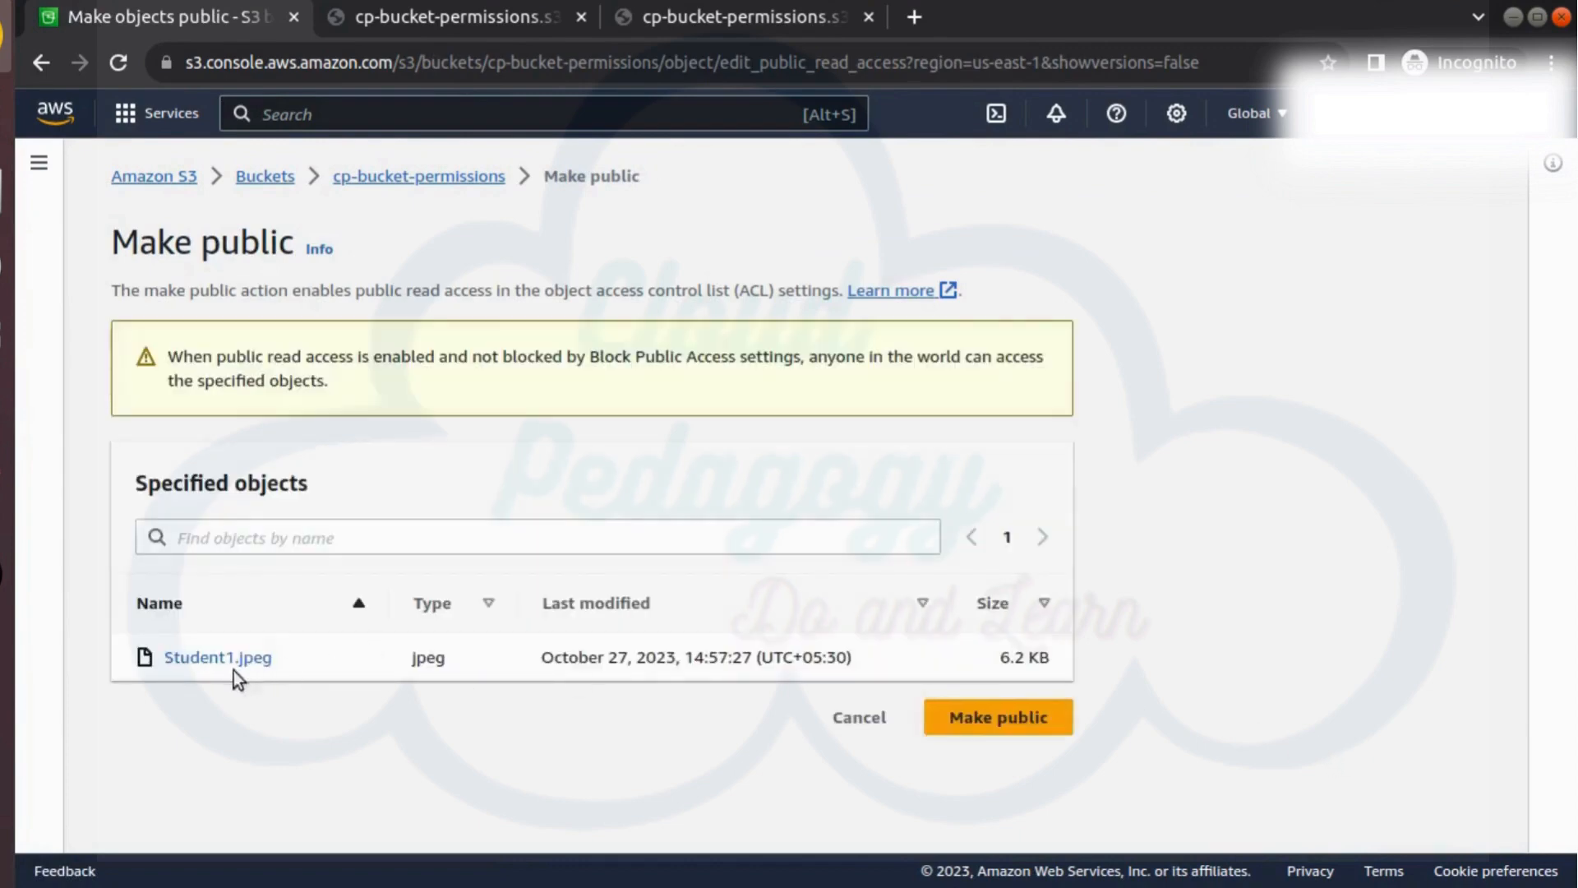
left_click(1054, 719)
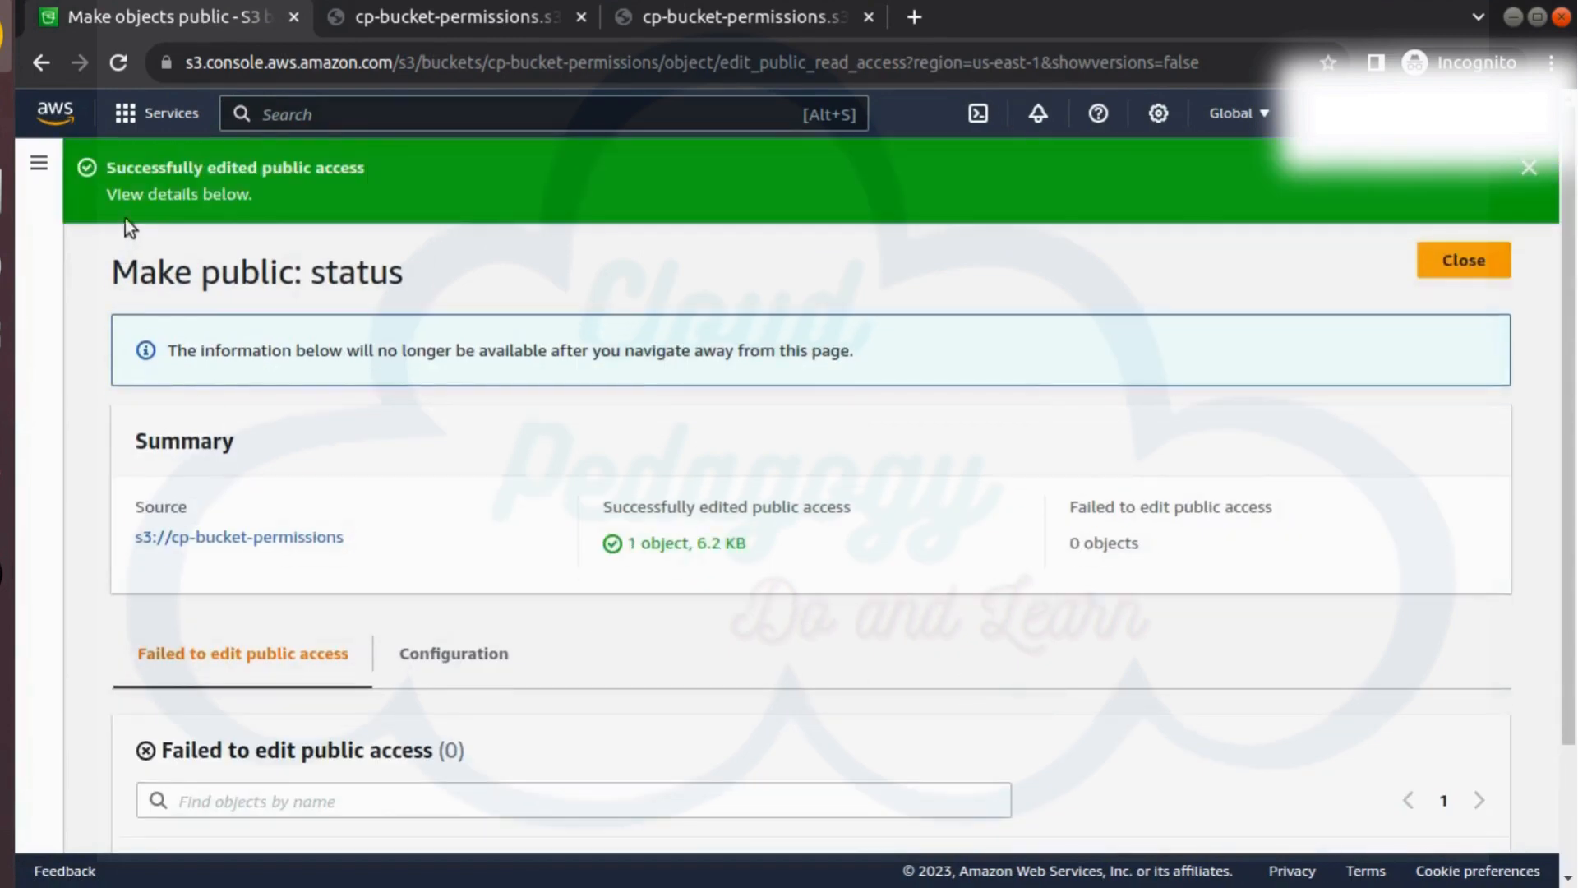
left_click(1502, 266)
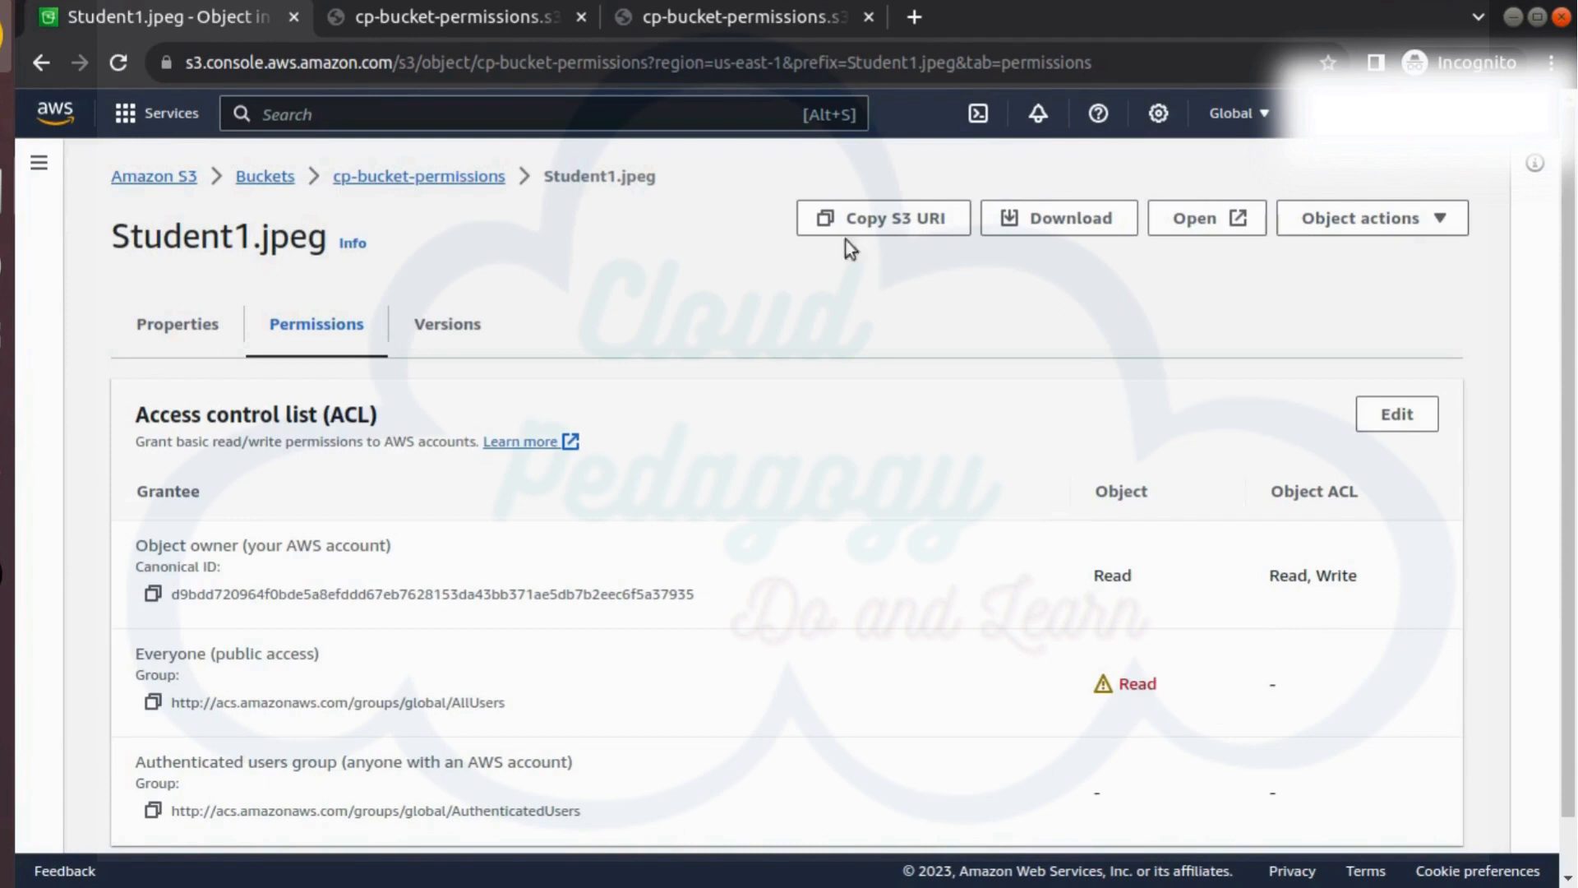
Reload the Student1.jpeg and Student2.jpeg URLs to compare access to the public object with access to the other one.
left_click(531, 17)
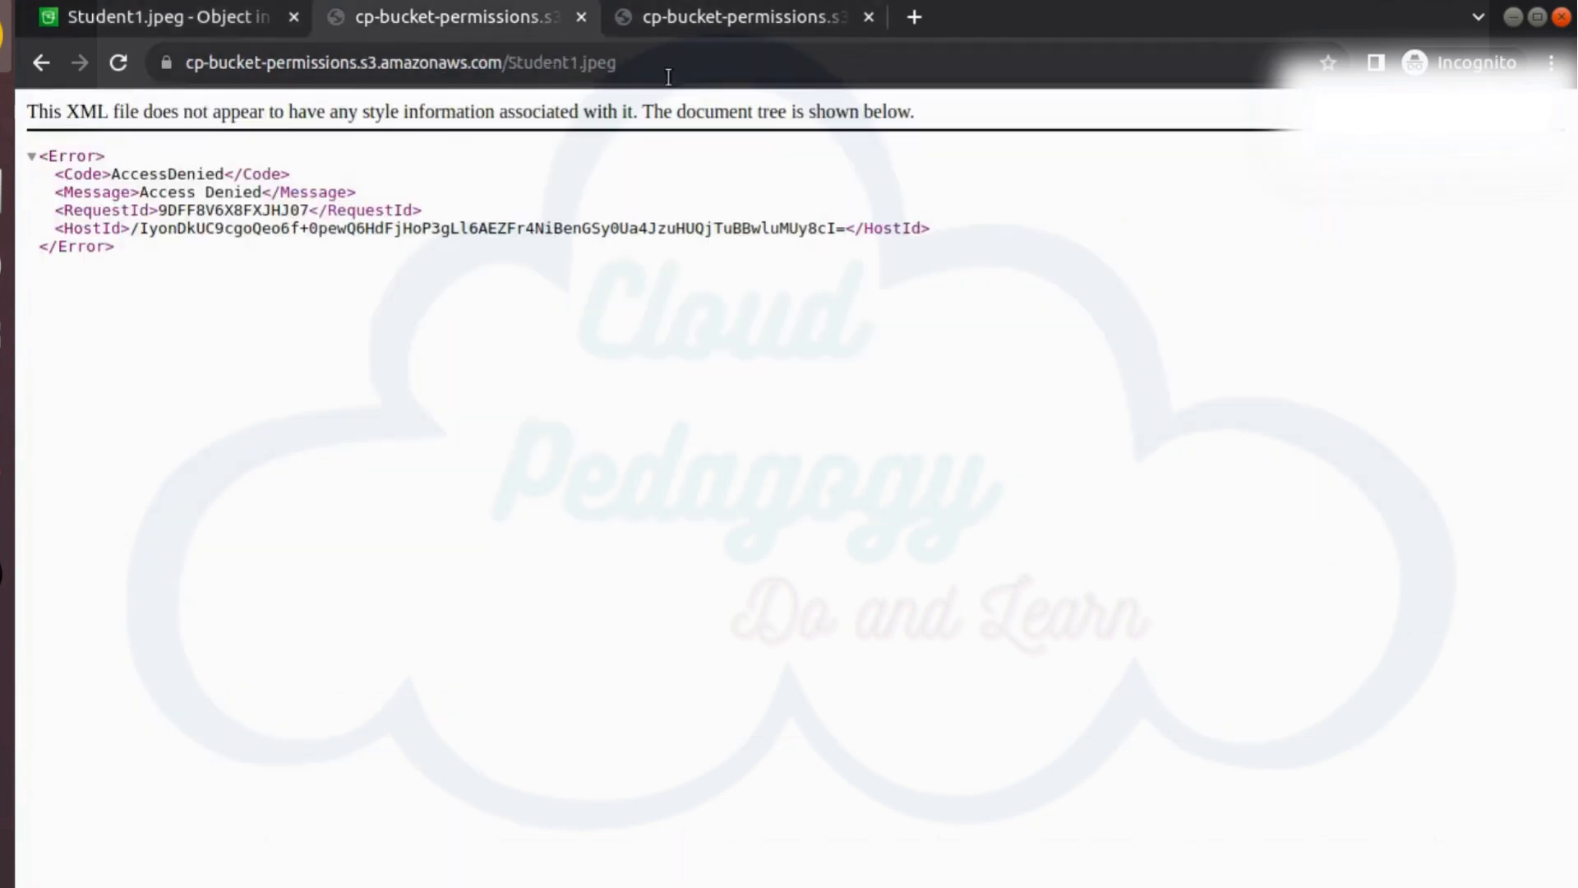
left_click(122, 62)
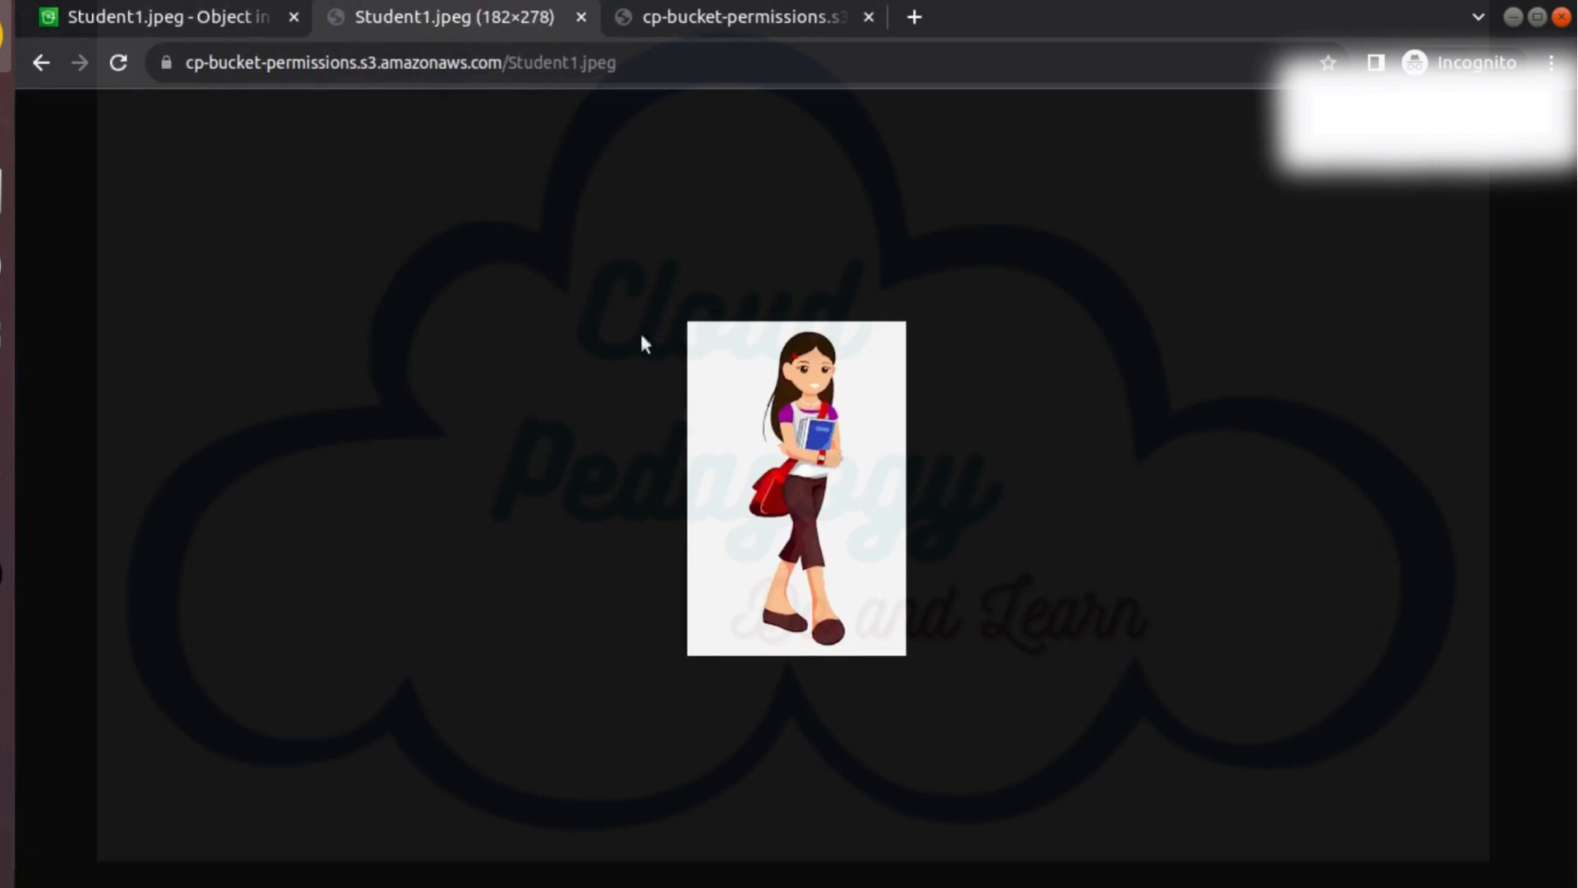
left_click(708, 13)
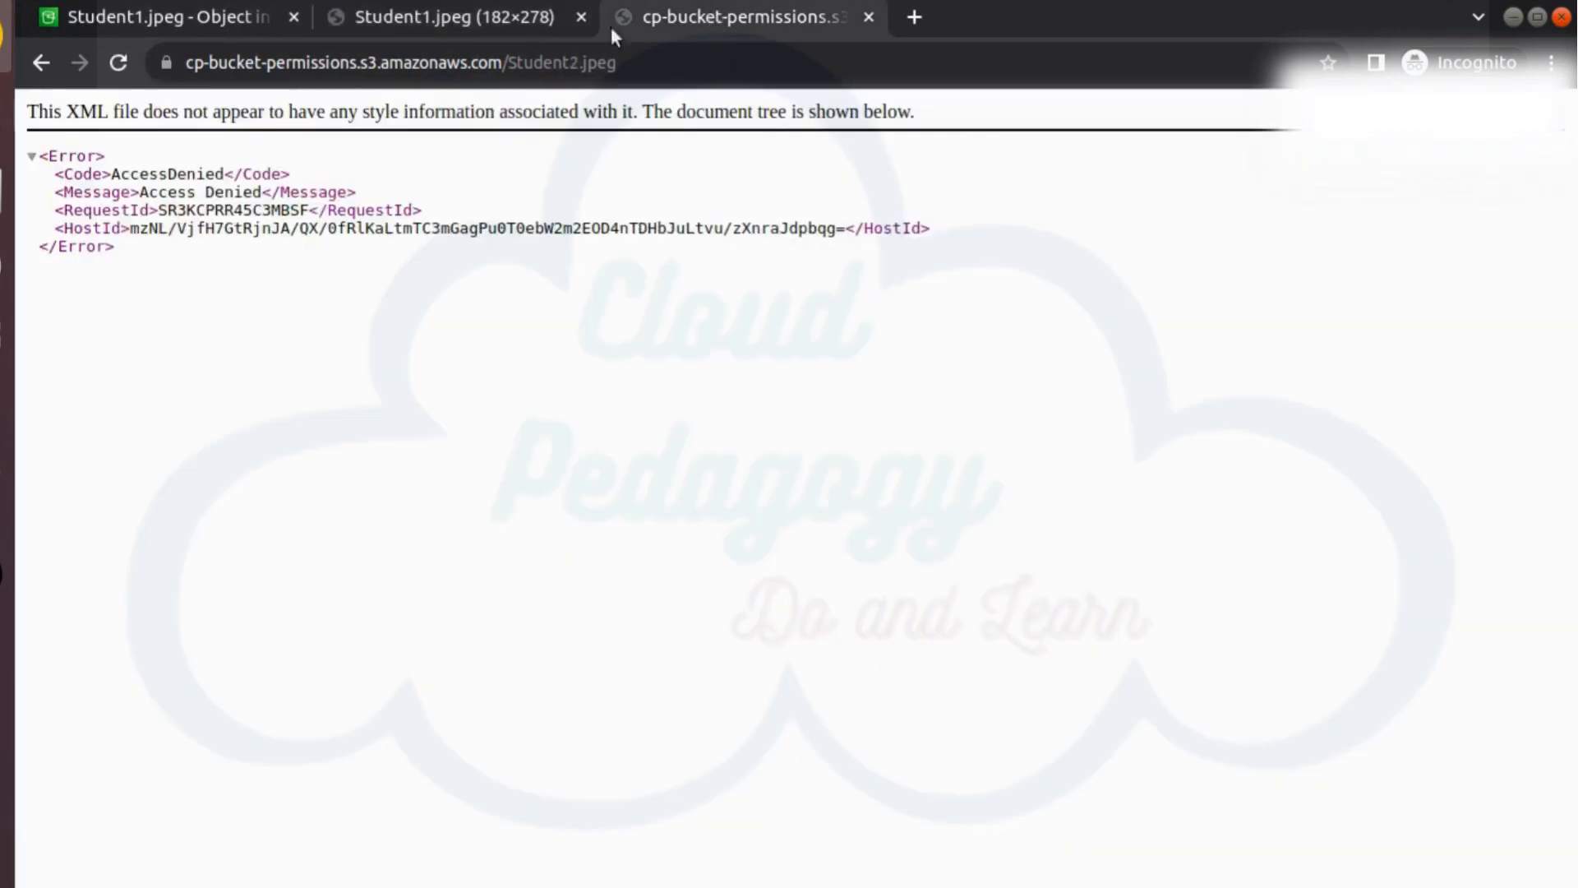
left_click(119, 62)
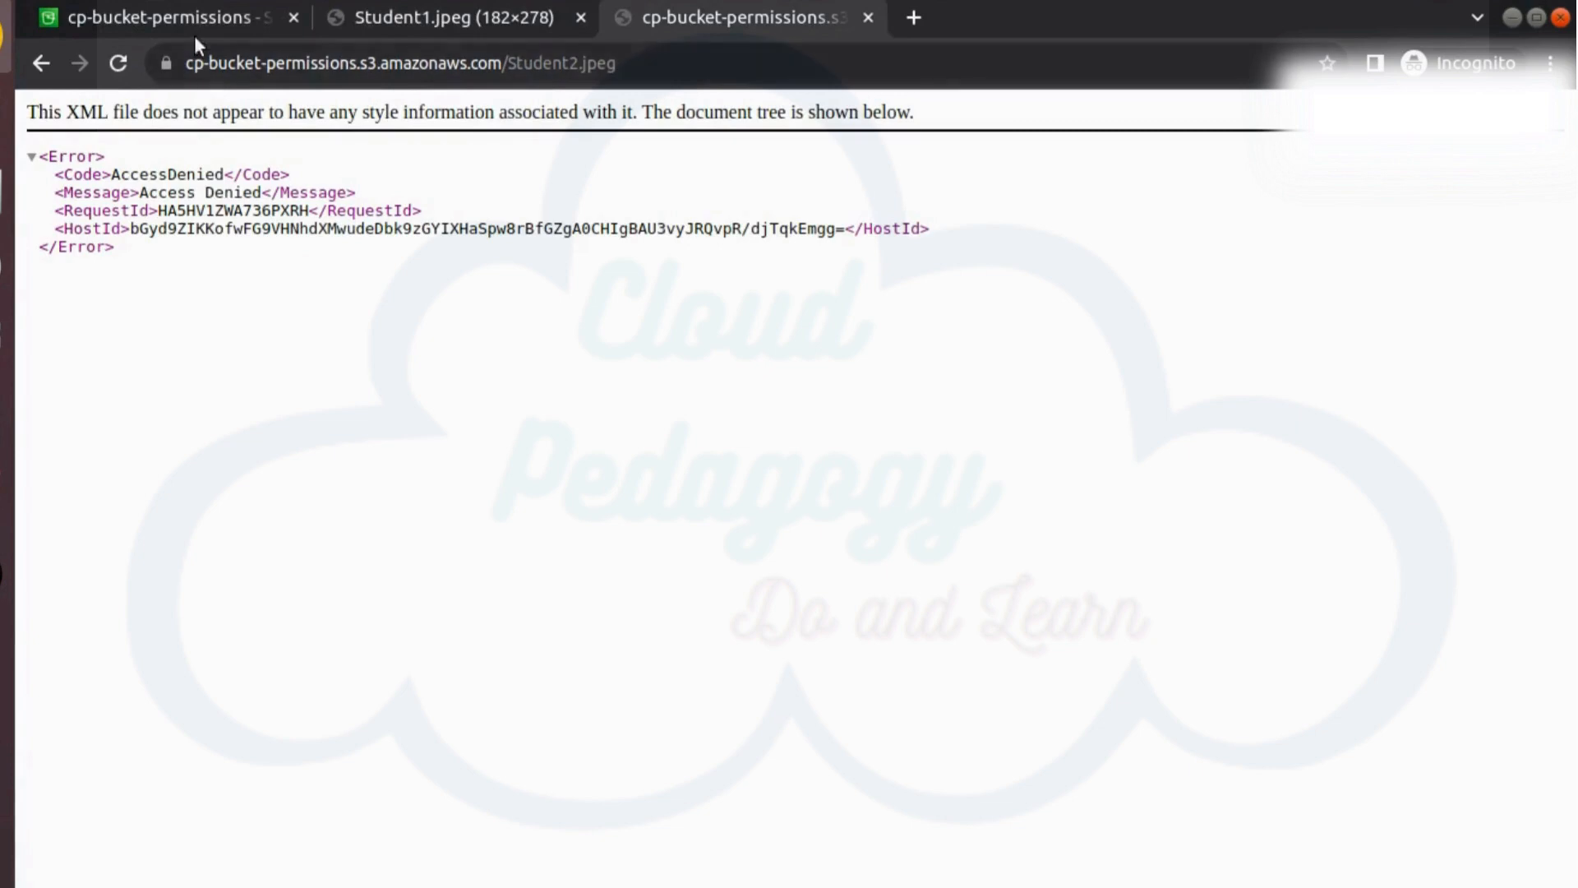
Enter a bucket policy with Version 2012-10-17, Id PolicyS3 and statement BucketPolicyStmt: Effect Allow, Principal *, Action s3:GetObject, Resource Copy-bucket-arn/*.
left_click(194, 34)
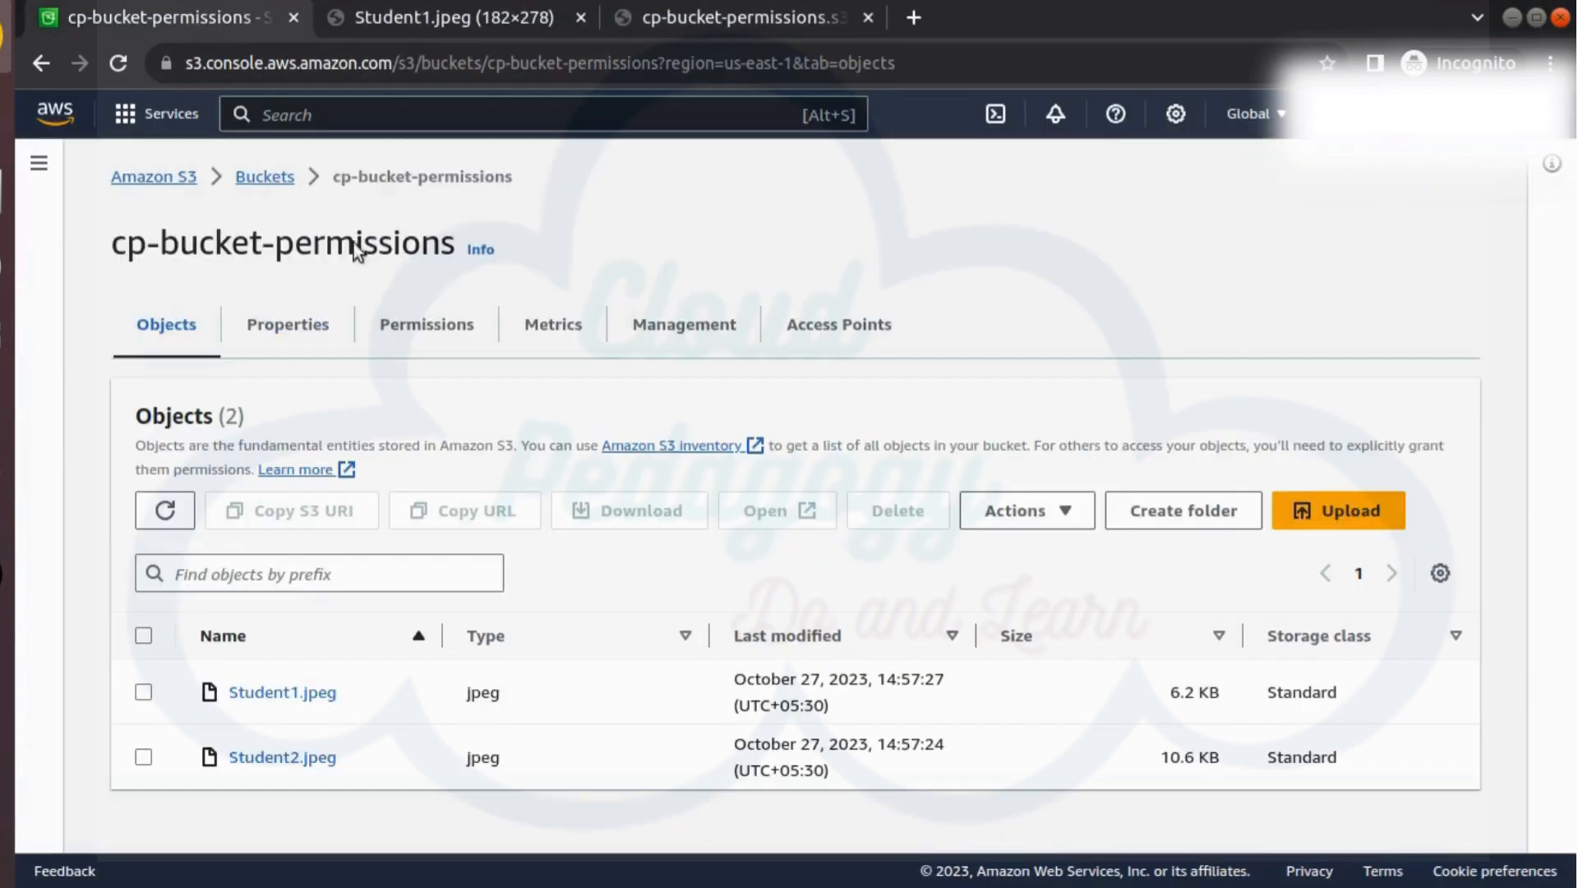
left_click(475, 328)
scroll(600, 649, "down", 10)
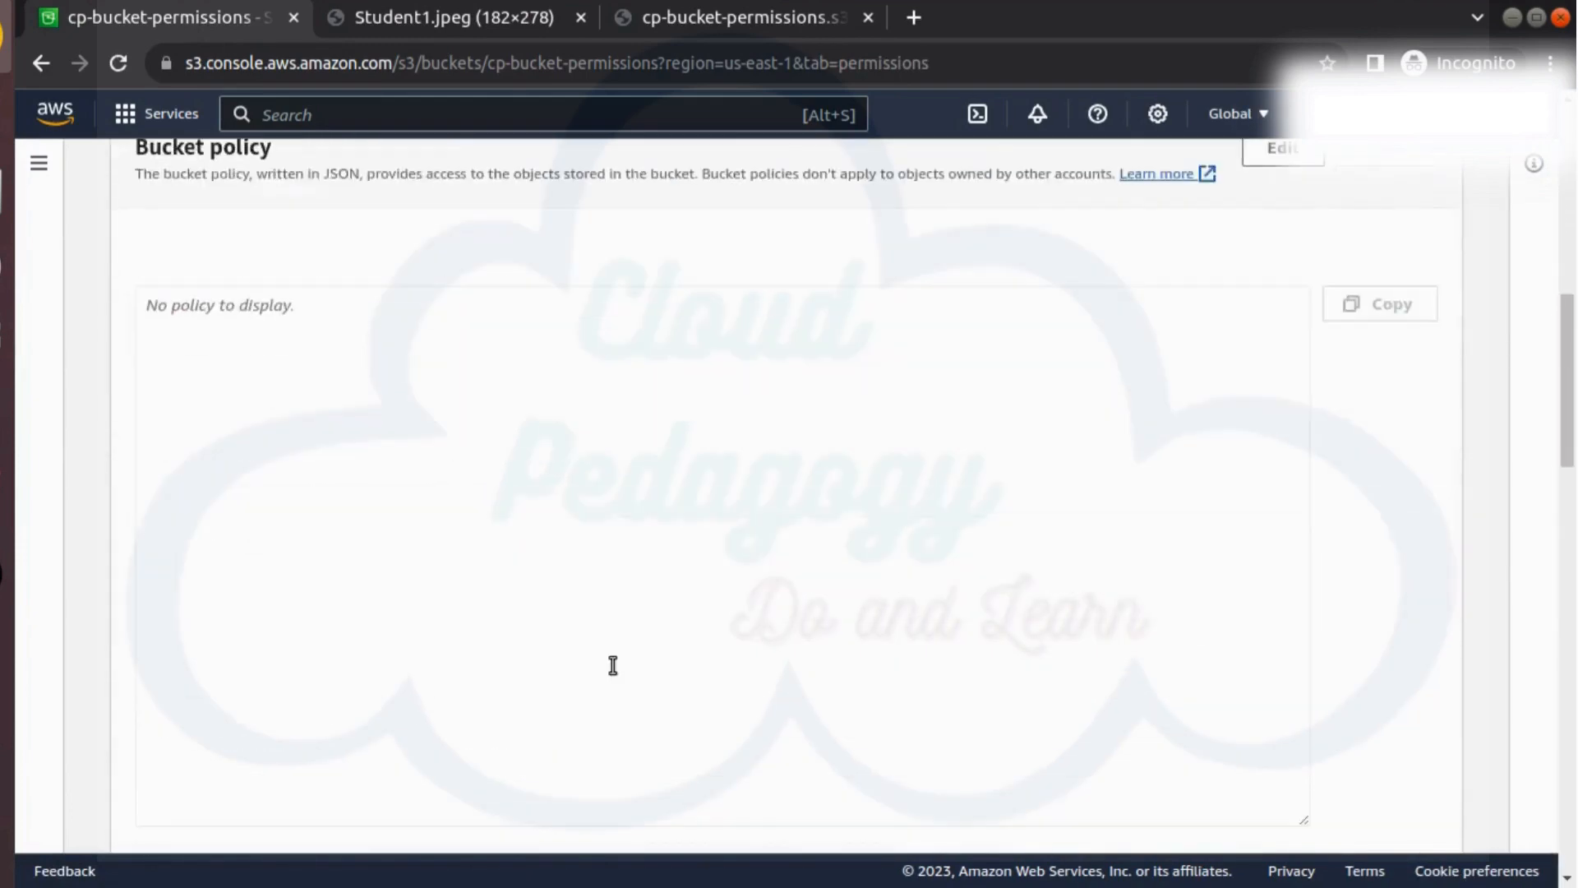
scroll(612, 664, "up", 4)
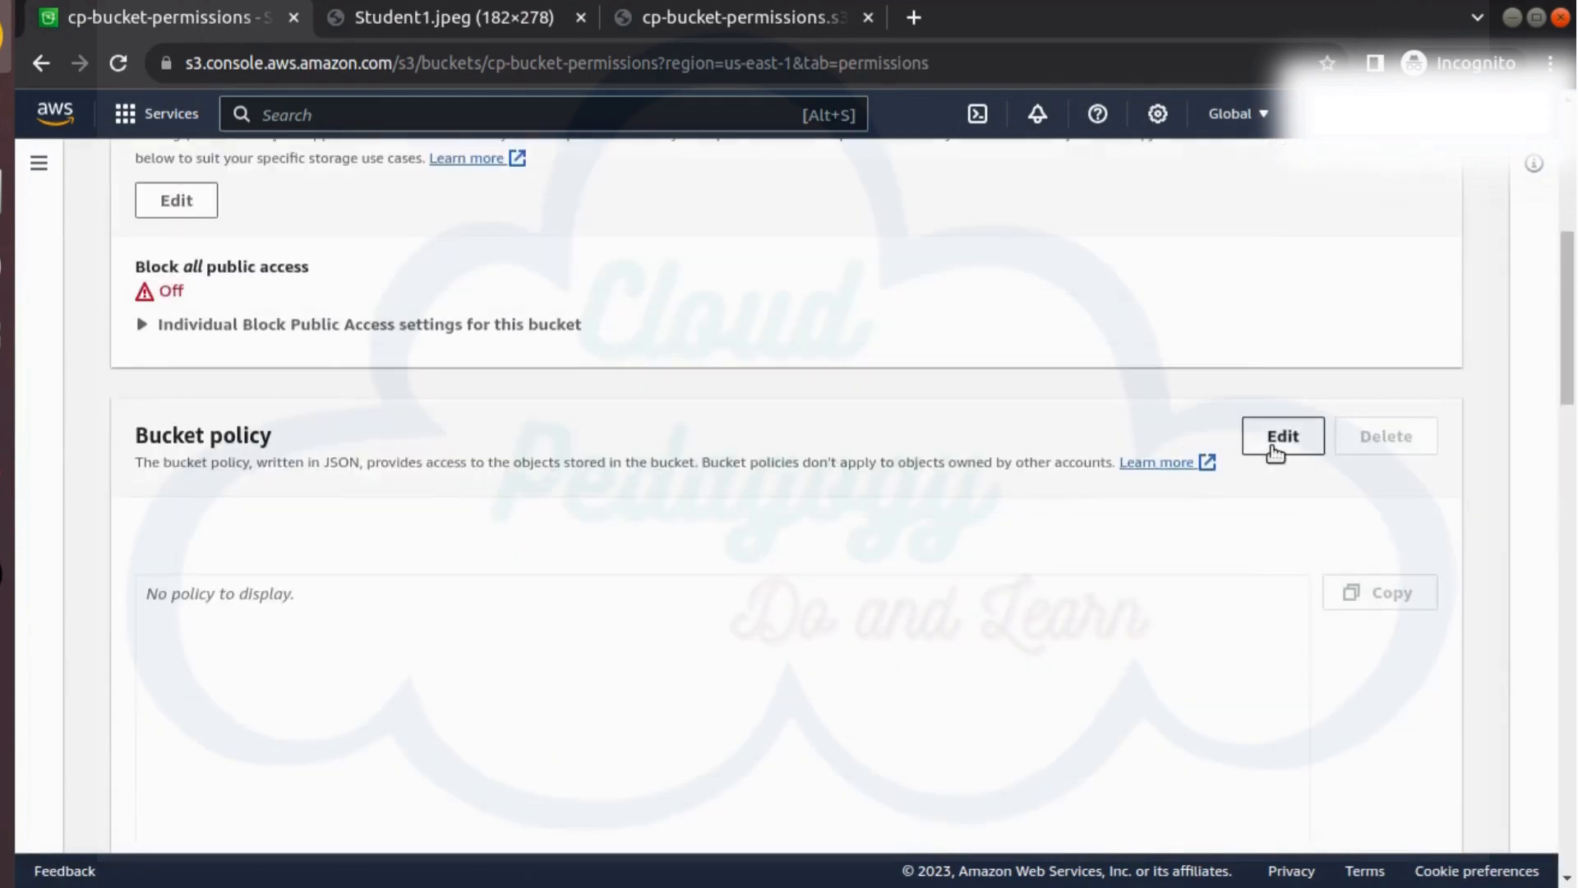
left_click(1274, 451)
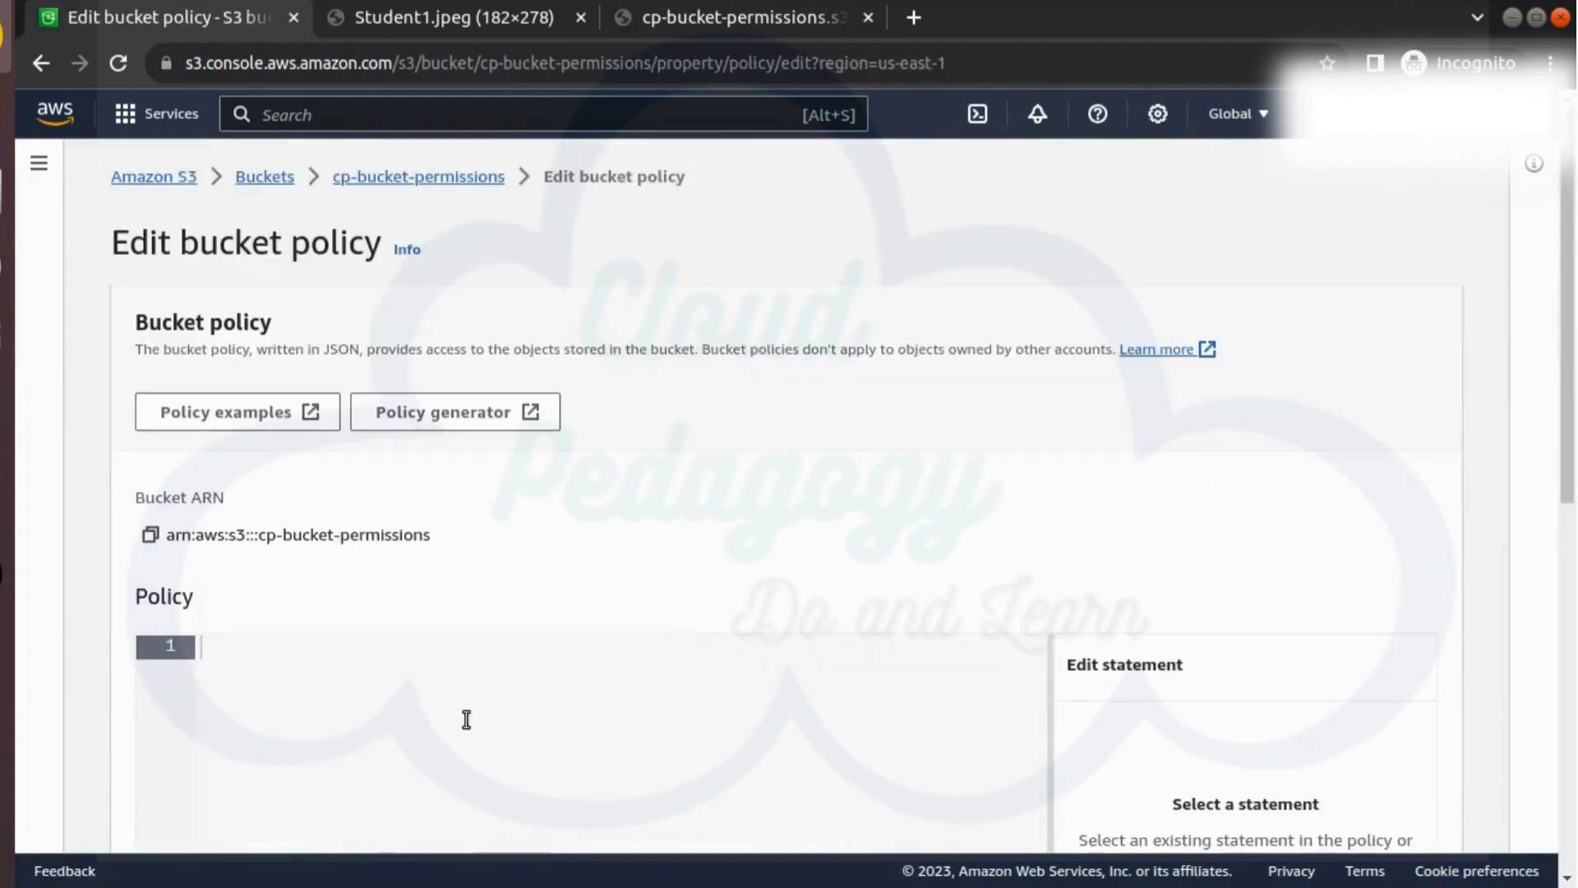
scroll(469, 722, "down", 4)
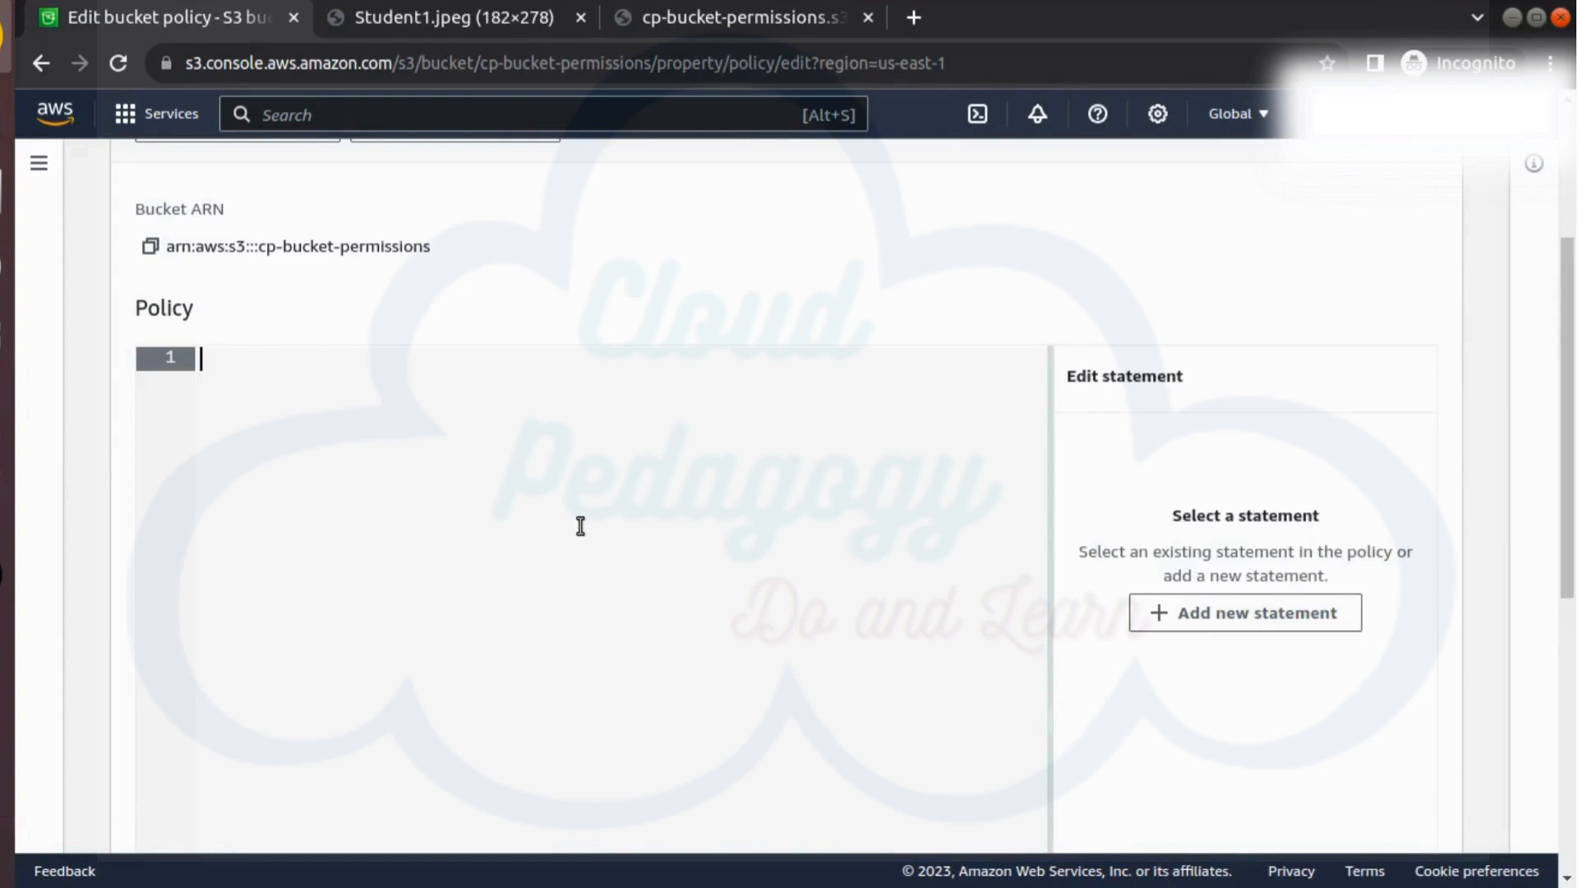
type("{     \"Version\": \"2012-10-17\",     \"Id\": \"PolicyS3\",     \"Statement\": [         {             \"Sid\": \"BucketPolicyStmt\",             \"Effect\": \"Allow\",             \"Principal\": \"*\",             \"Action\": \"s3:GetObject\",             \"Resource\": \"Copy-bucket-arn/*\"         }     ] }")
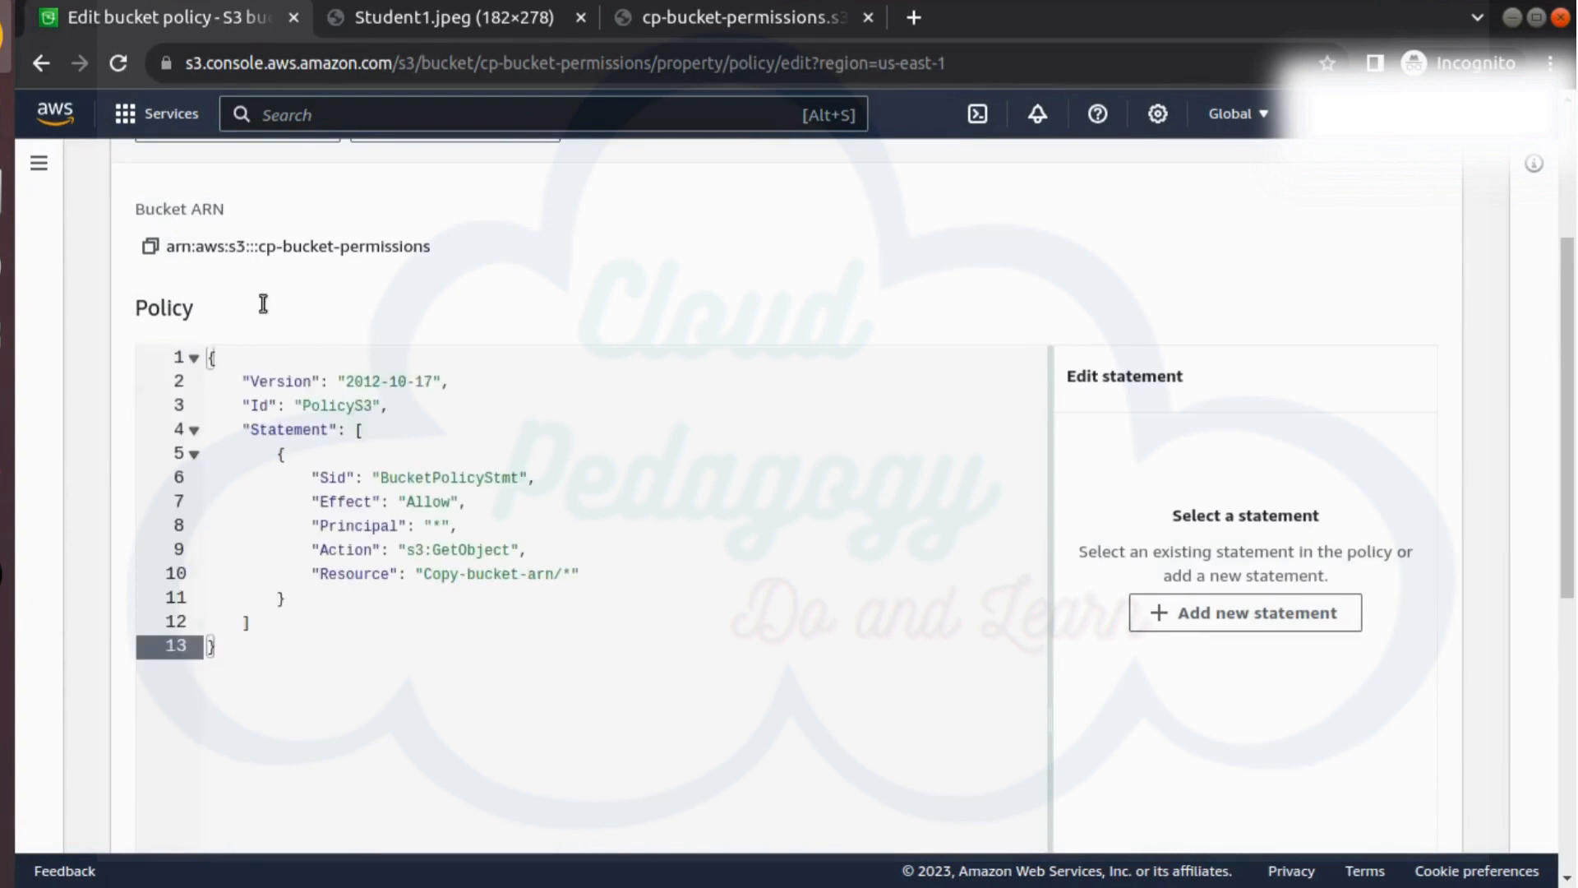
Replace the Copy-bucket-arn placeholder in the policy's Resource with the bucket ARN arn:aws:s3:::cp-bucket-permissions, keeping /*, and save the bucket policy.
left_click(152, 249)
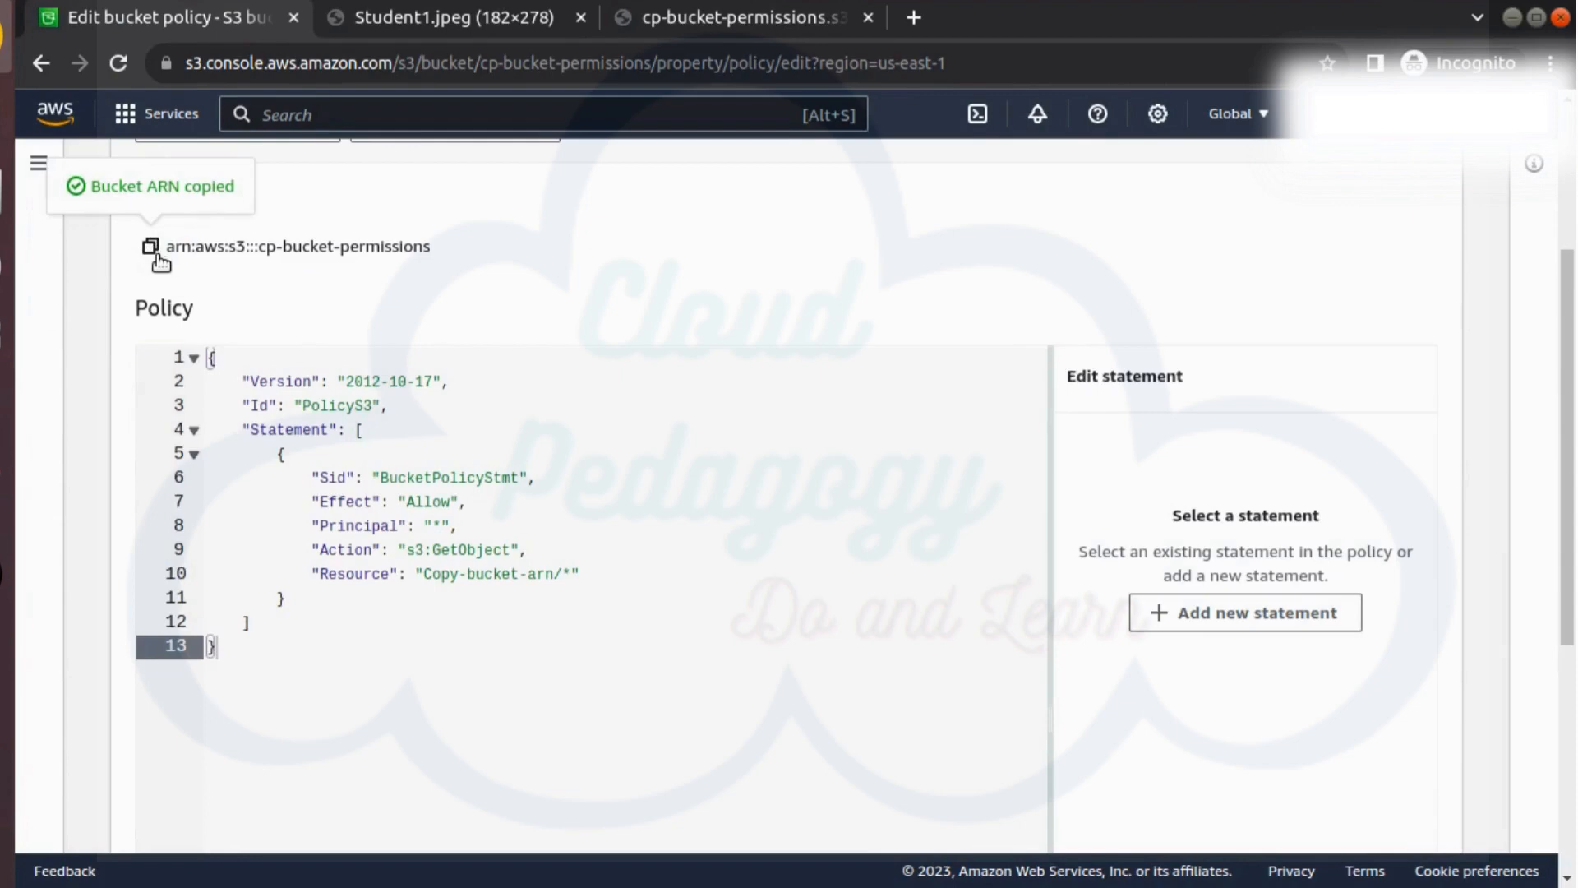
left_click(424, 574)
left_click_drag(544, 570, 555, 574)
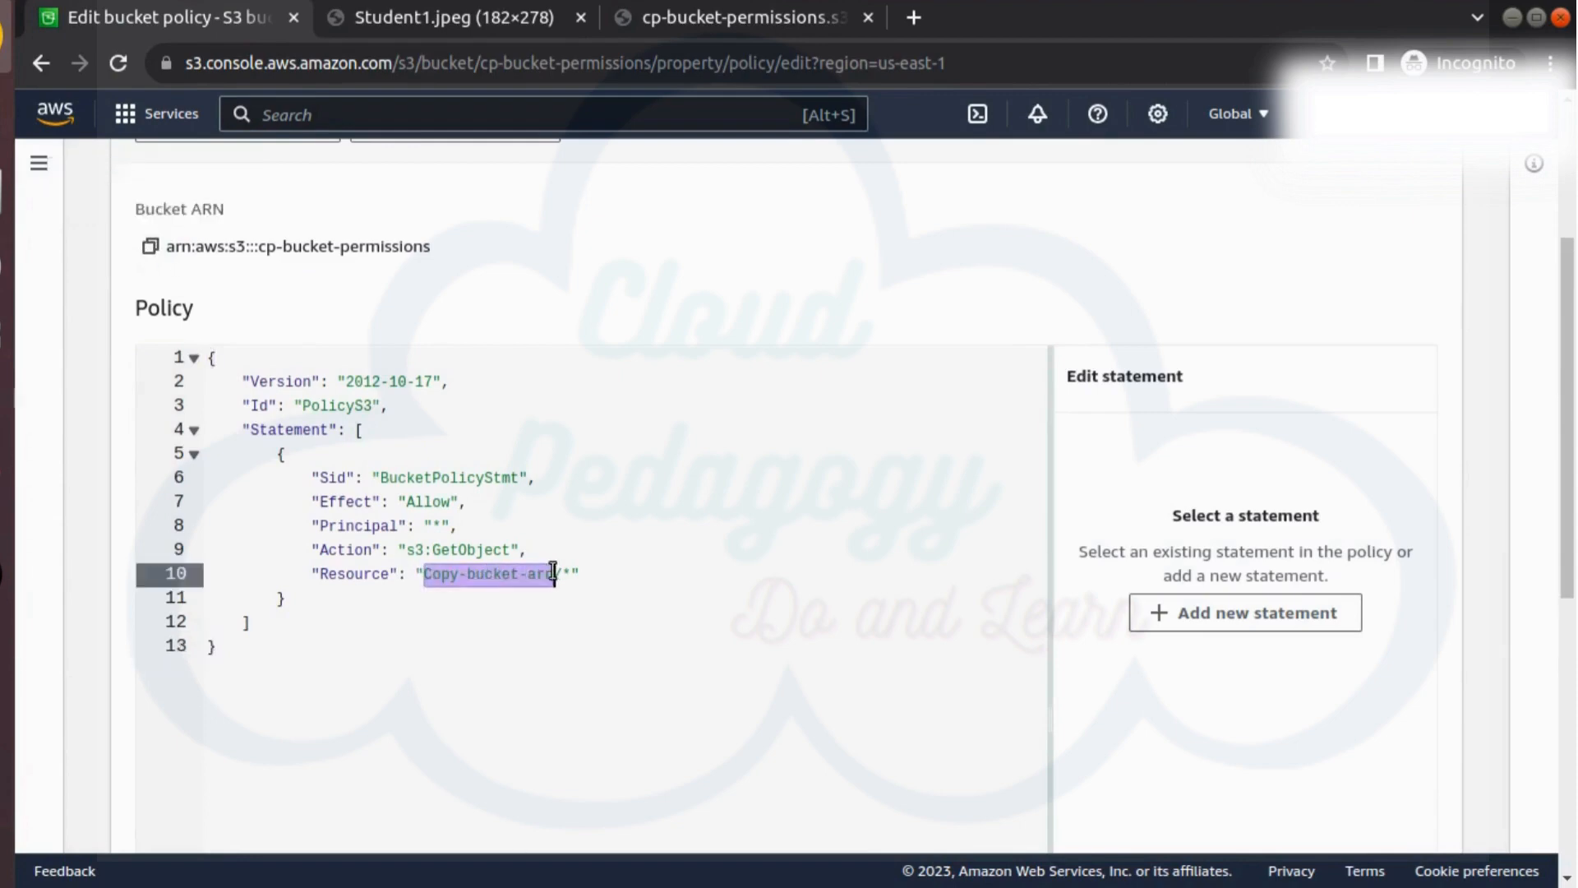
key("ctrl+v")
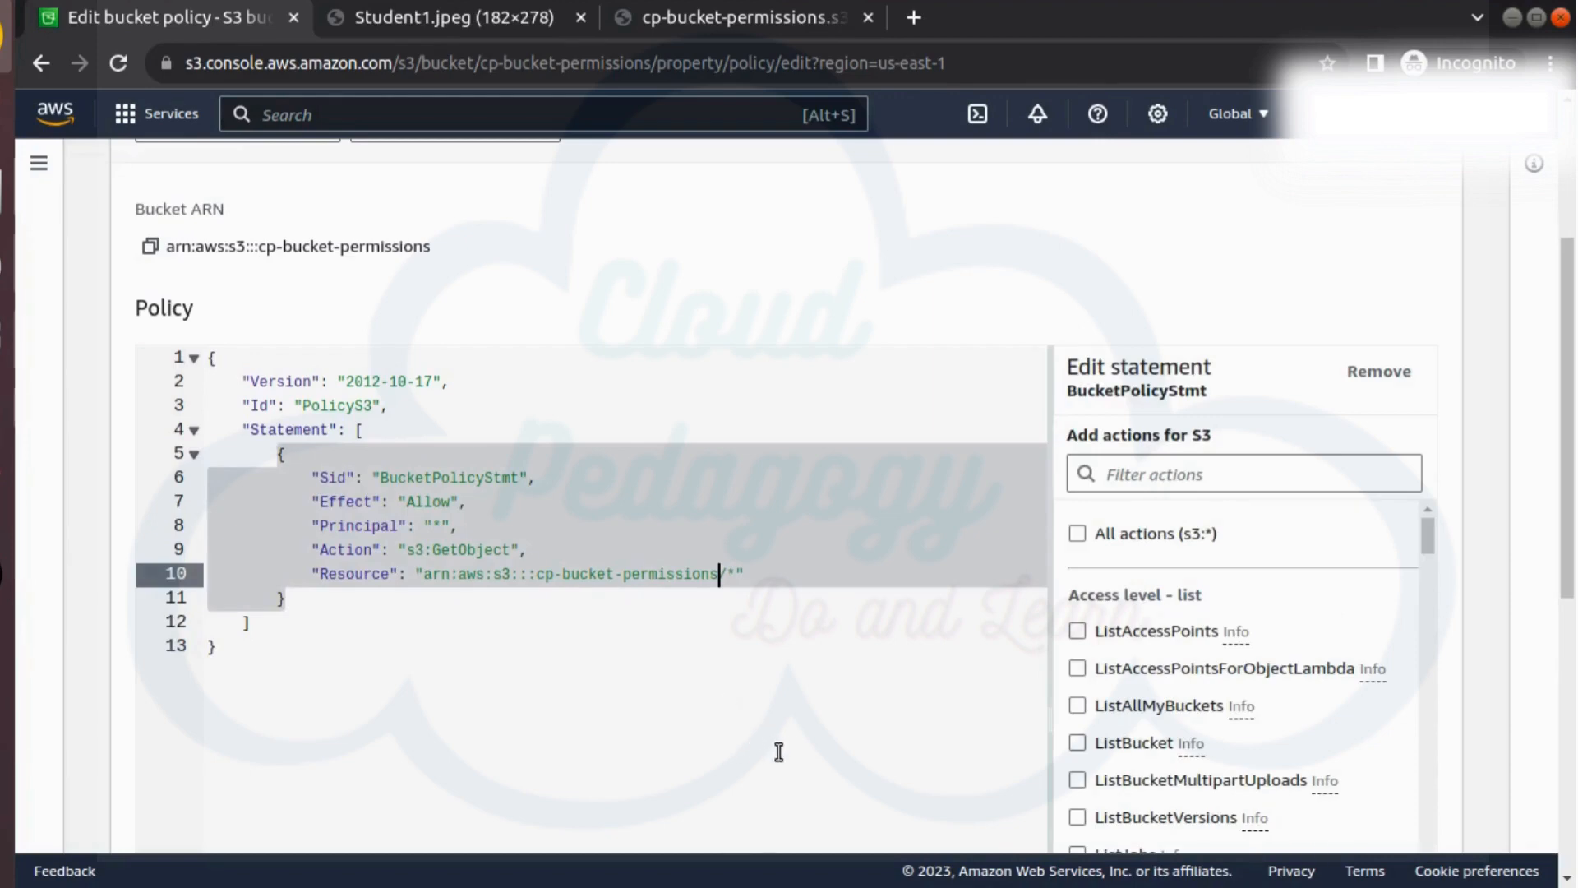
scroll(775, 748, "down", 5)
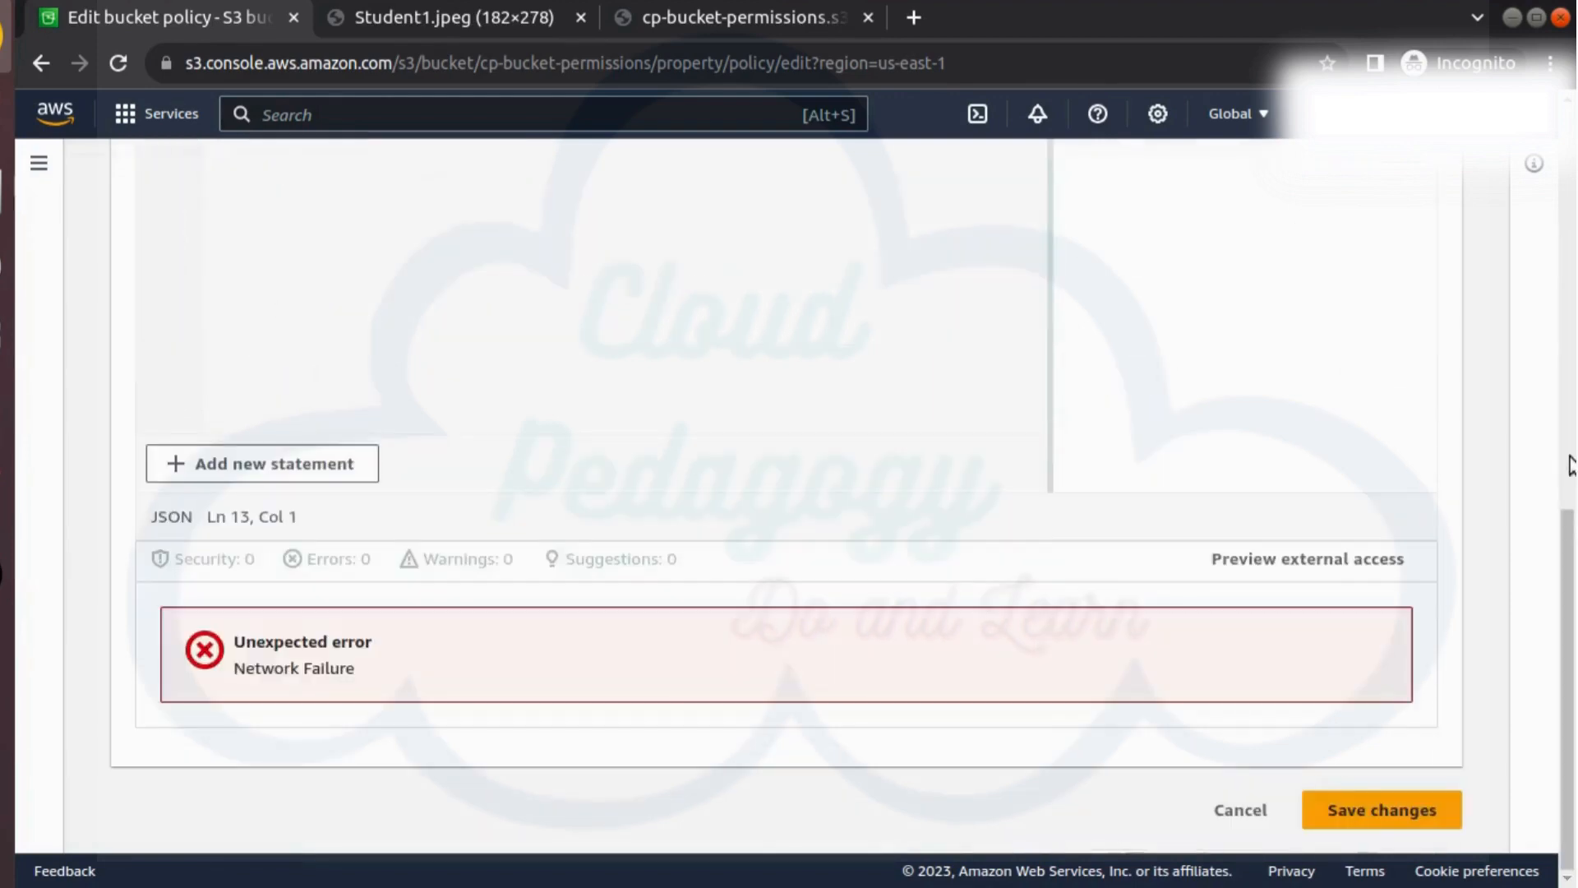
left_click(1386, 820)
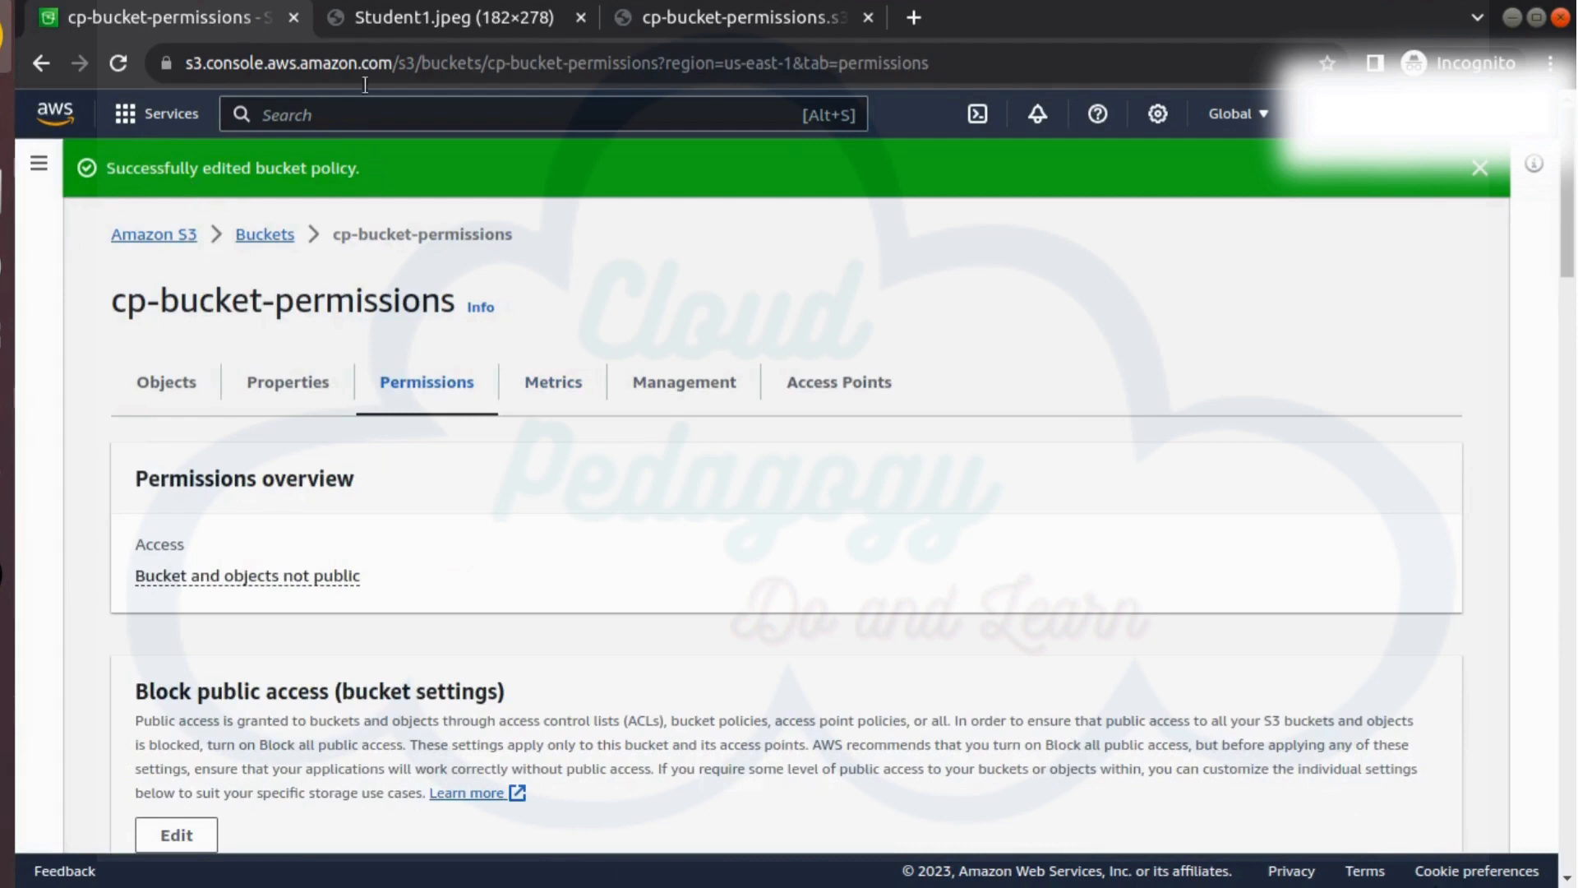
Reload the Student1.jpeg and Student2.jpeg URLs to test public access under the saved bucket policy.
left_click(406, 17)
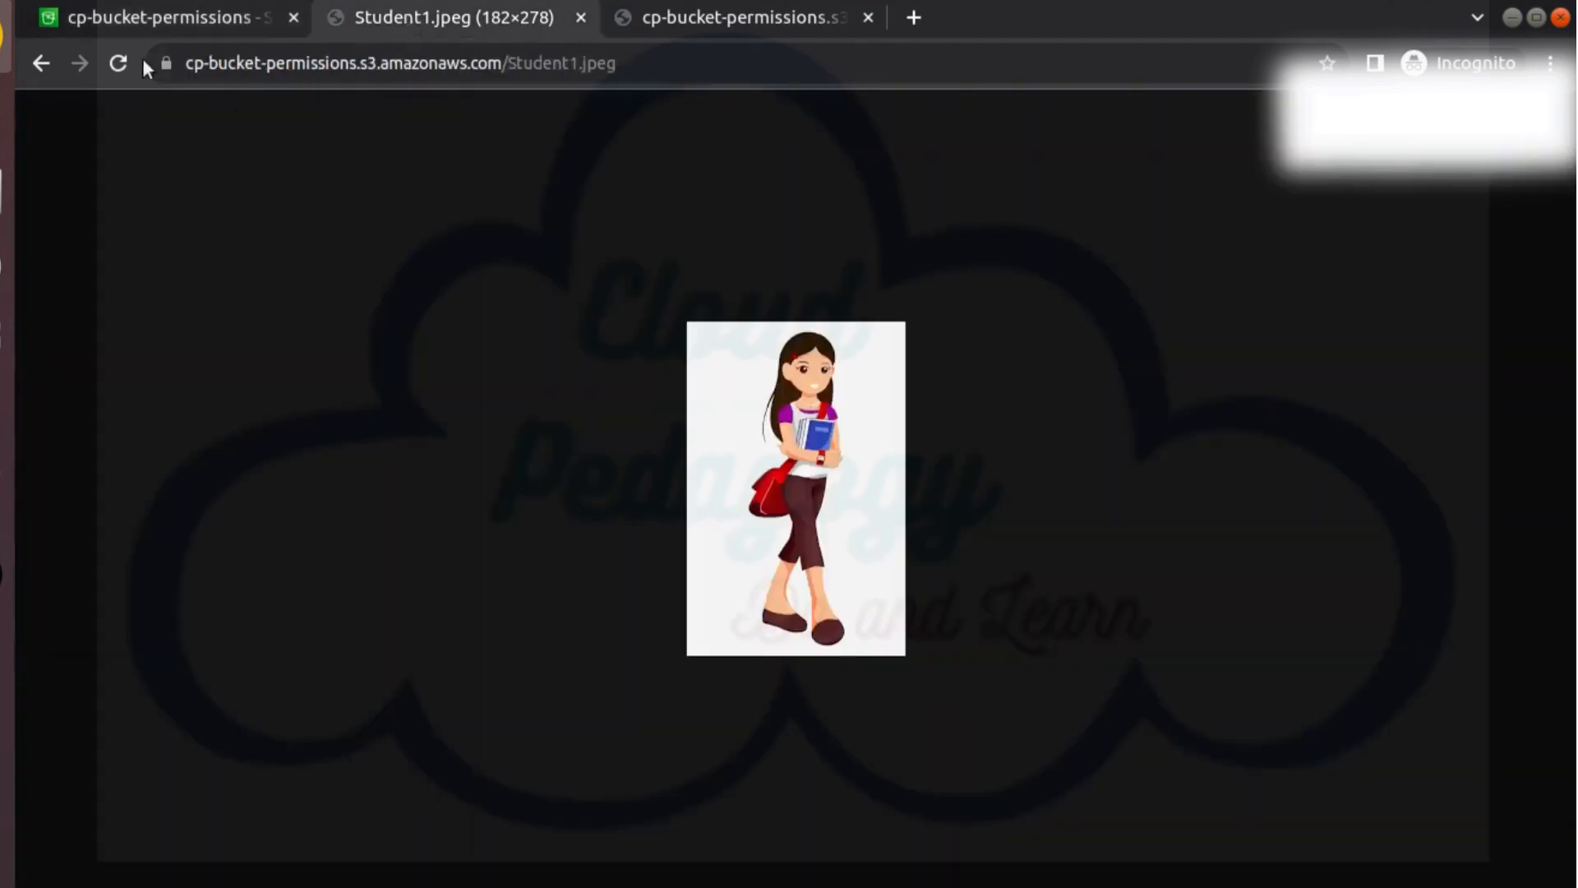
left_click(120, 64)
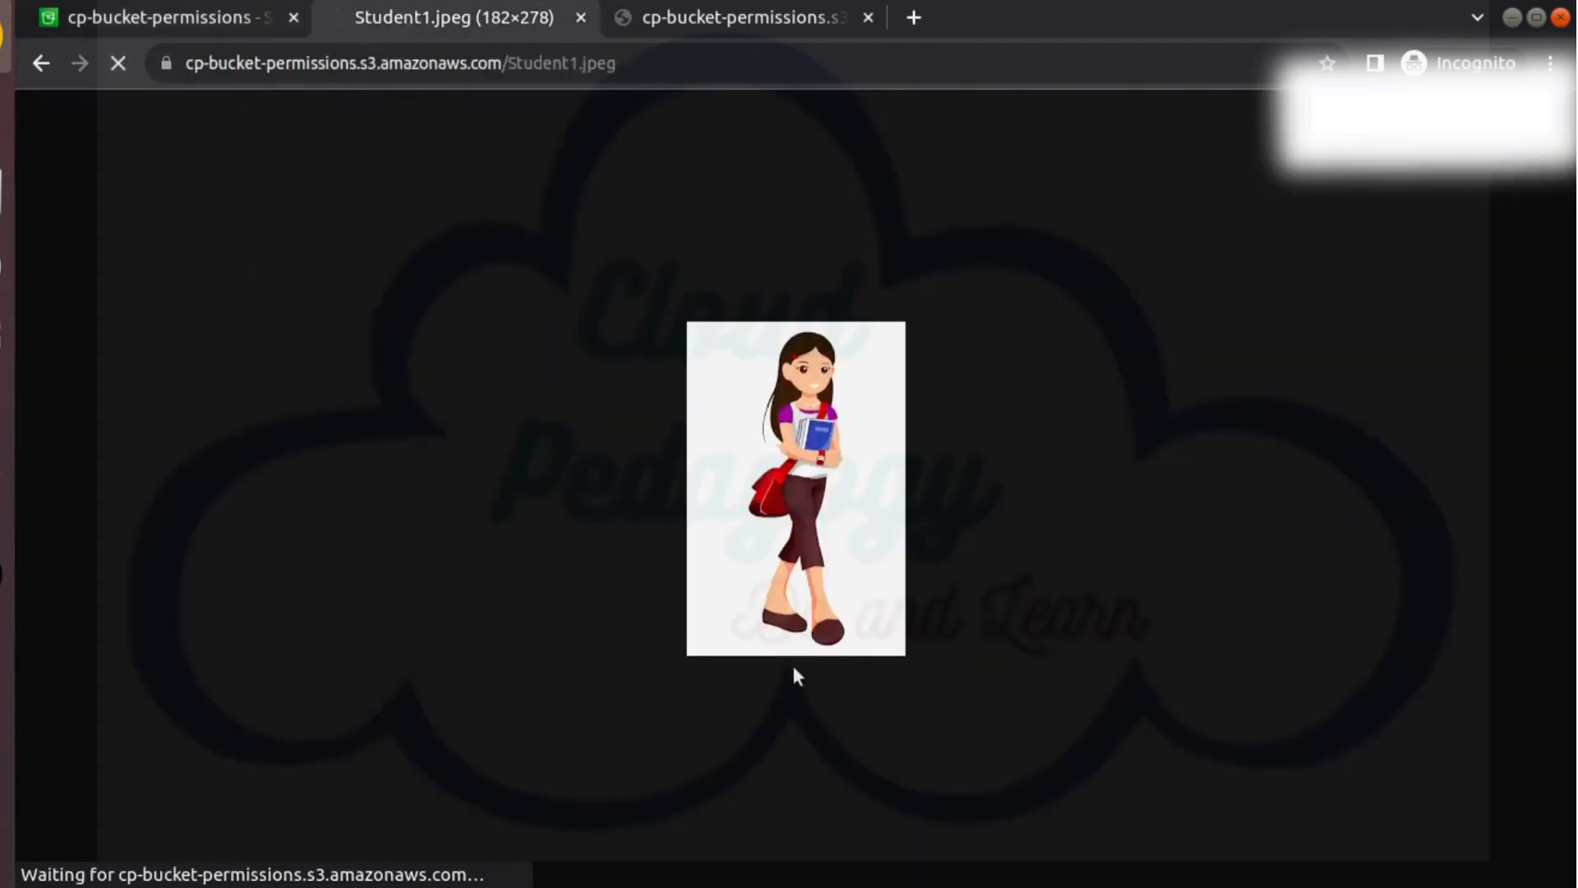
left_click(701, 18)
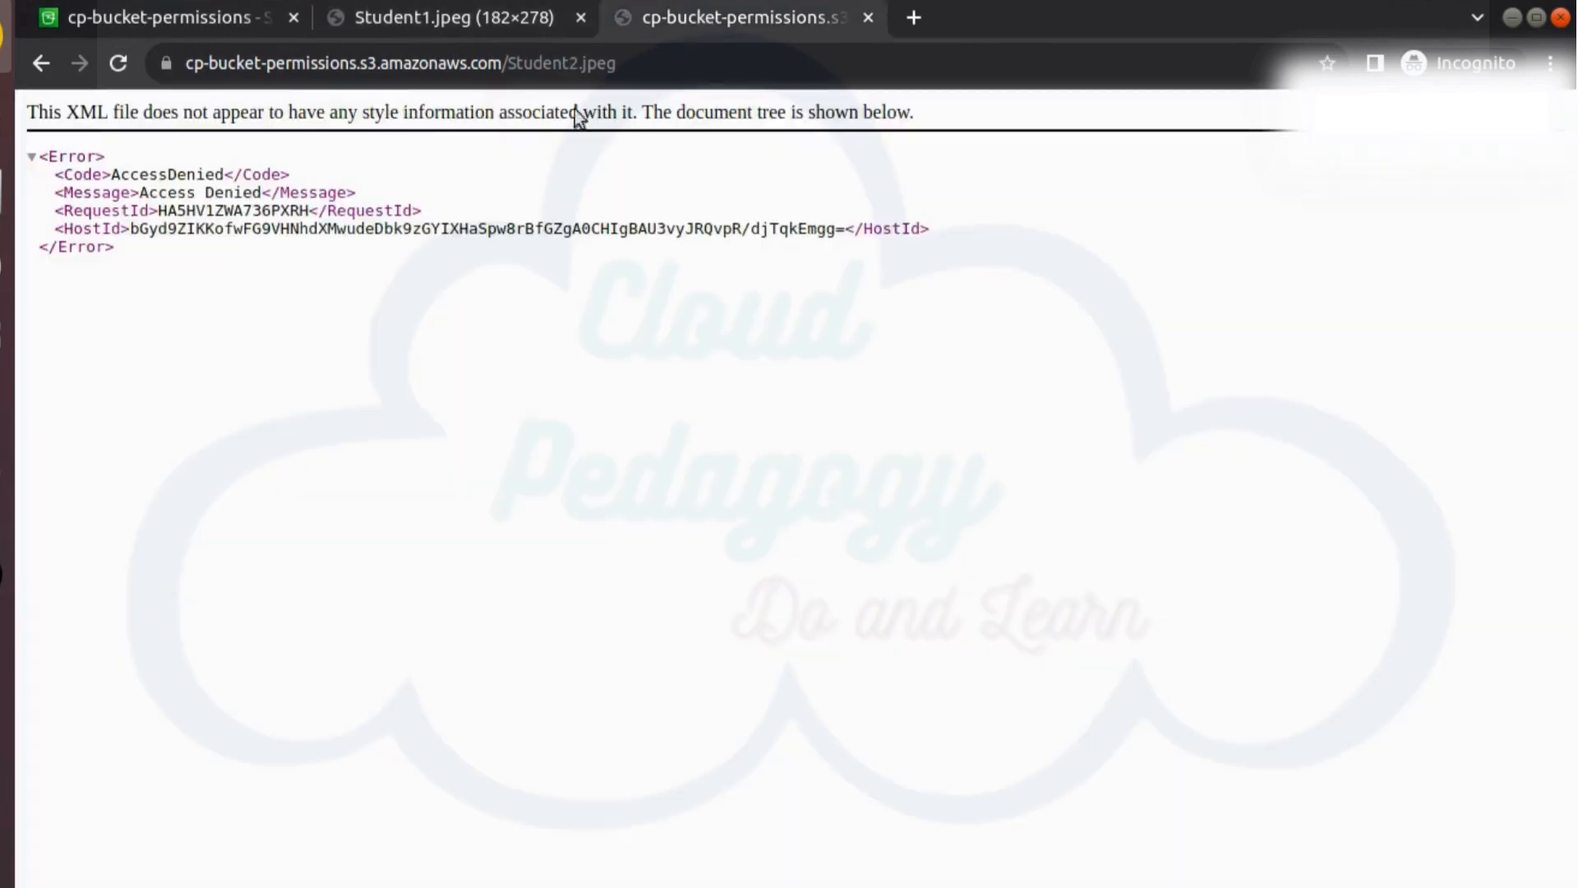
left_click(120, 64)
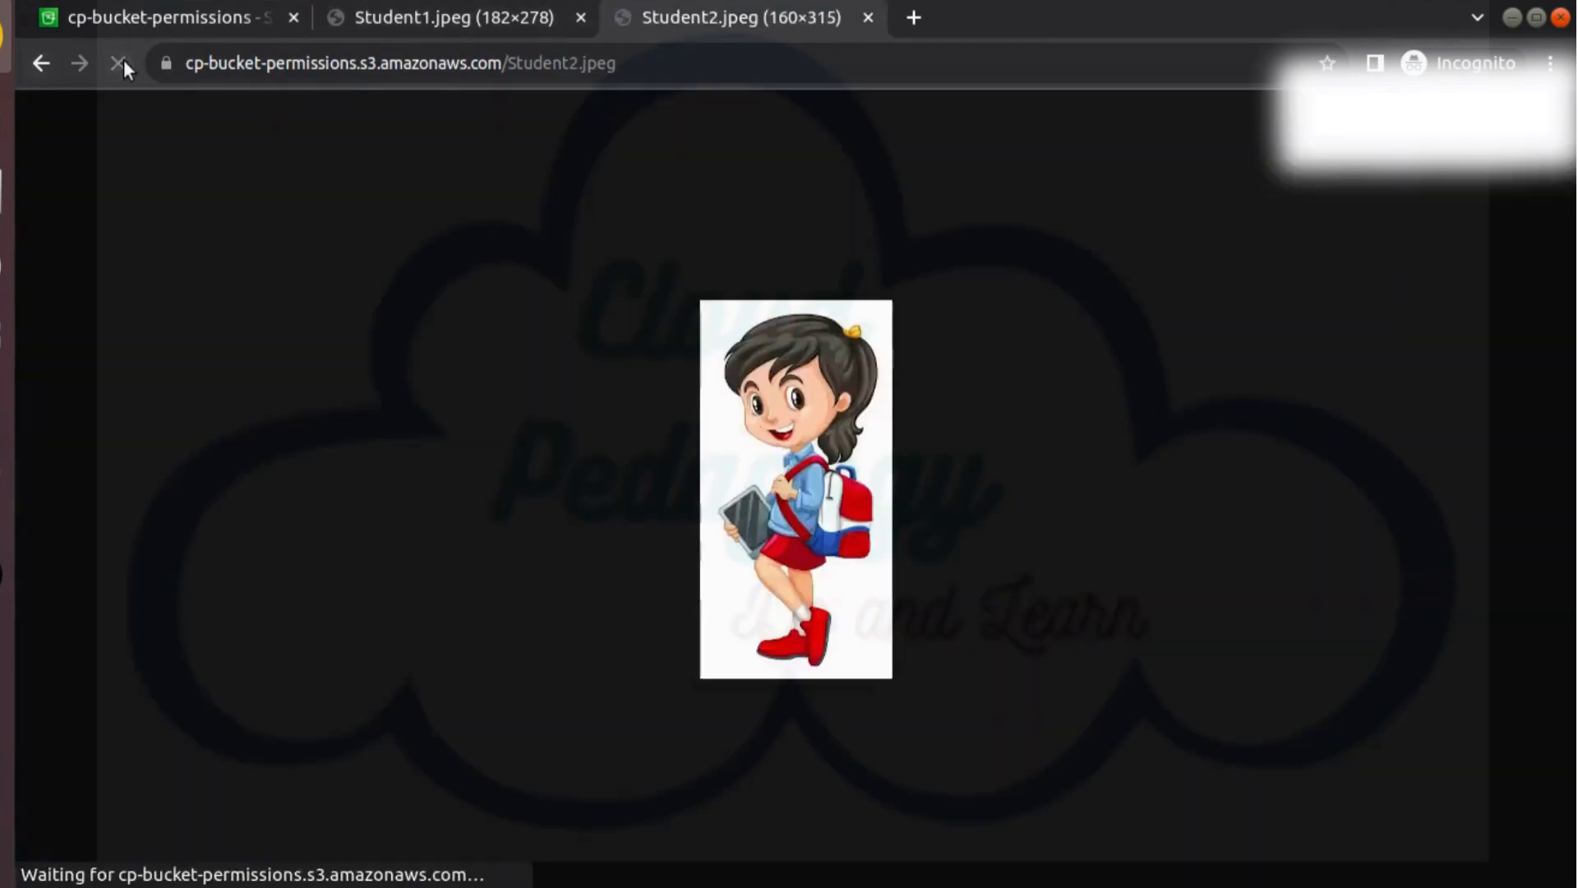